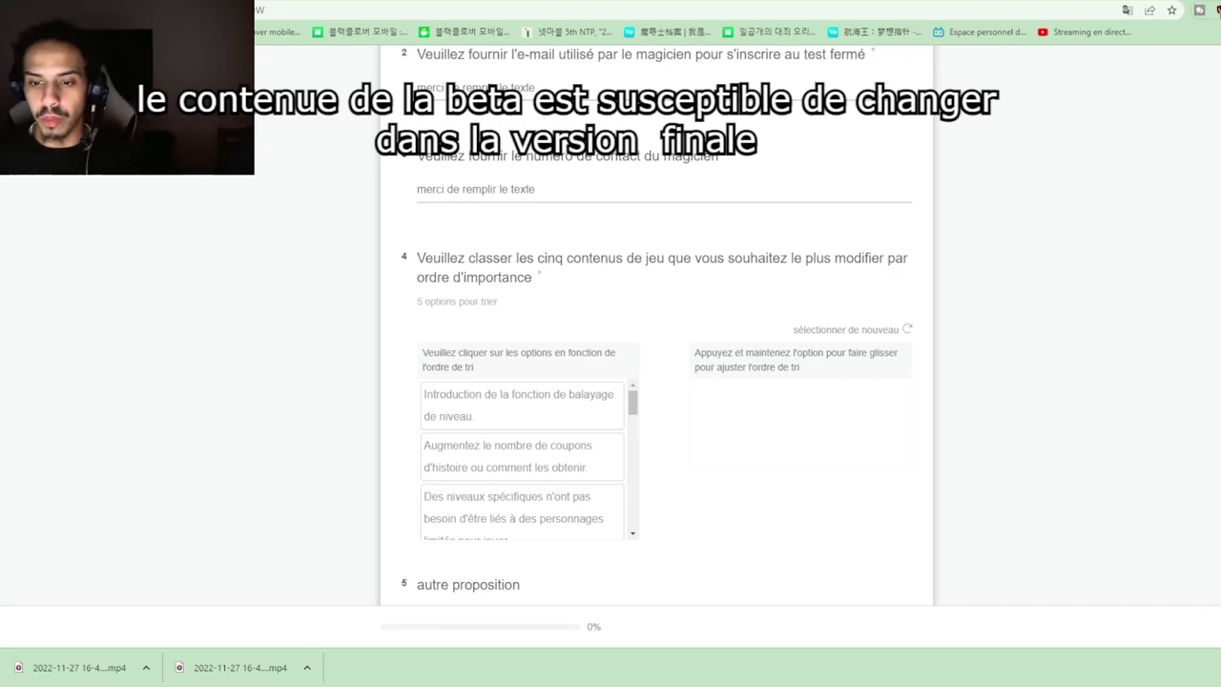
scroll(471, 395, up, 4)
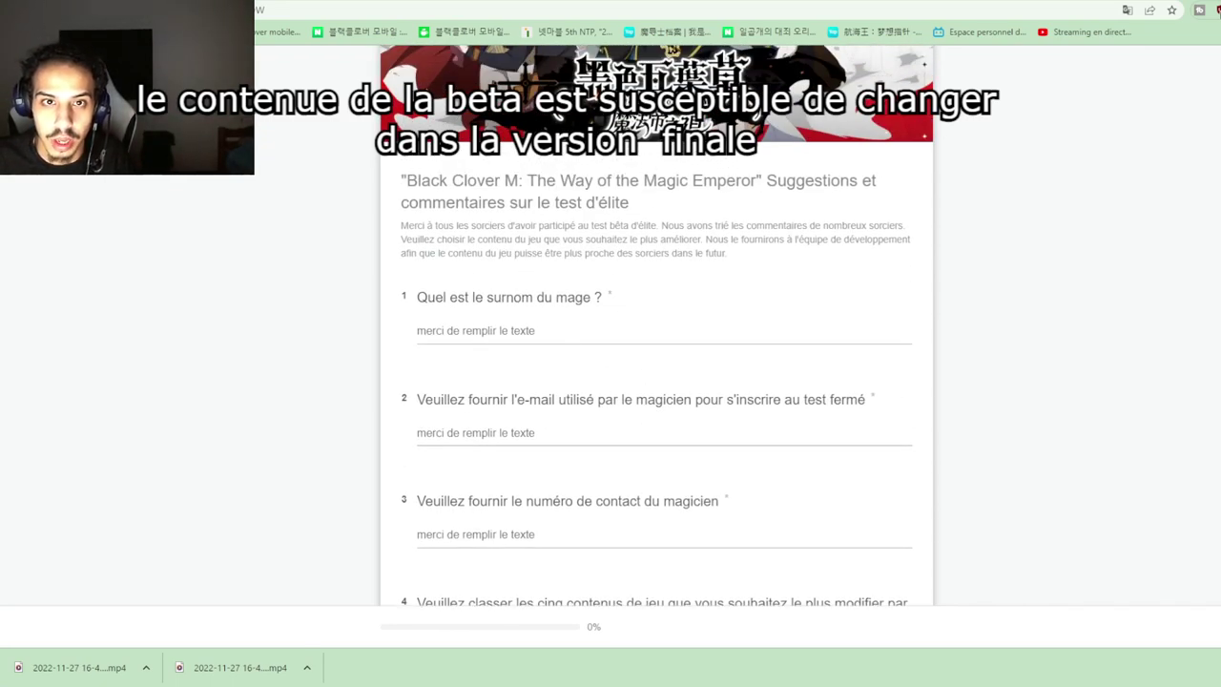
click(514, 330)
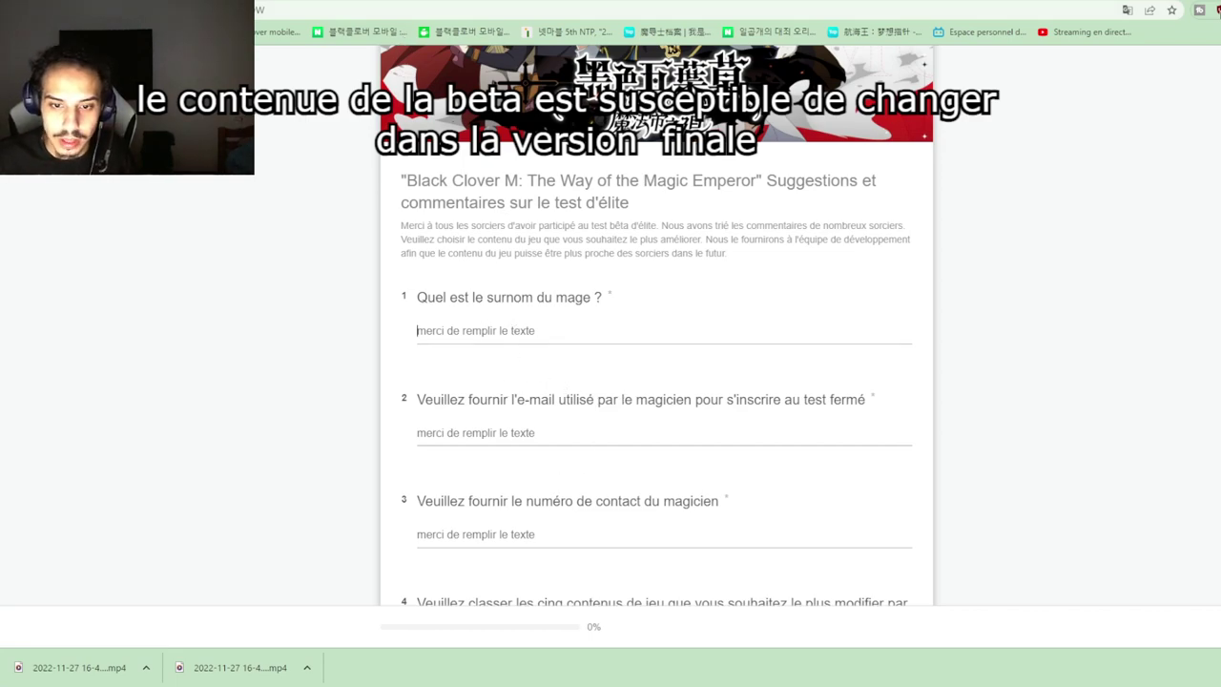
click(545, 435)
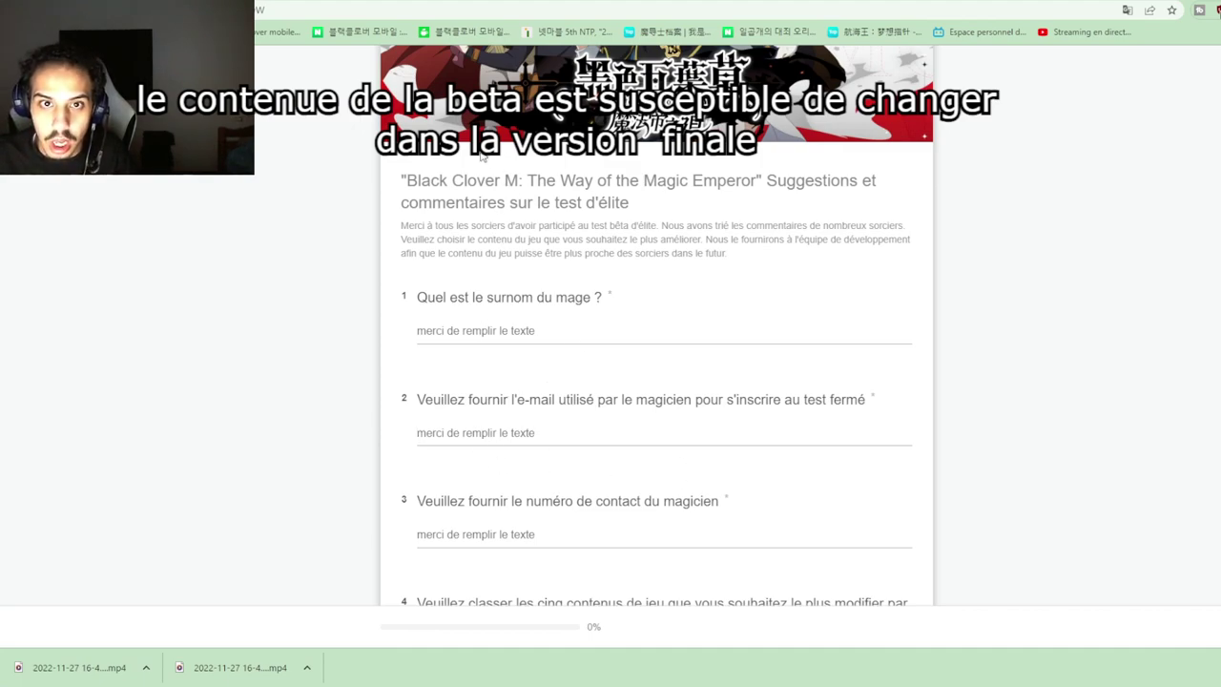
click(483, 537)
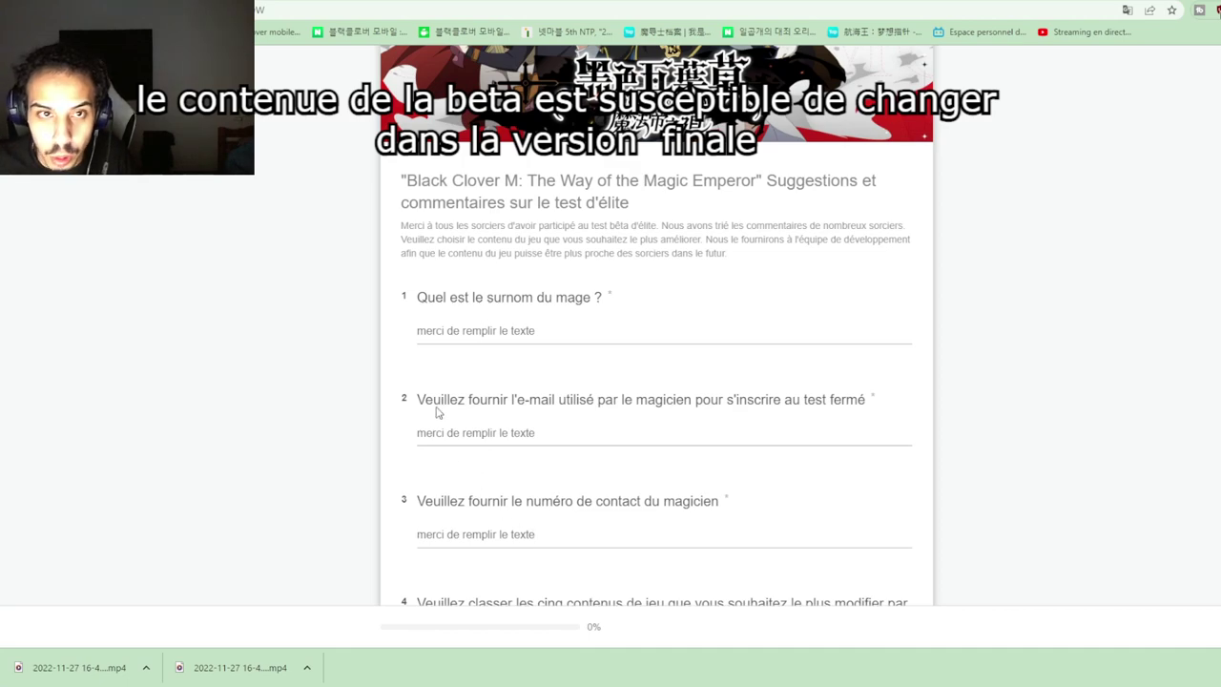
- Open the MyTempSMS page of Taiwan numbers in a new browser tab and view the messages received by the first number
key(ctrl+Tab)
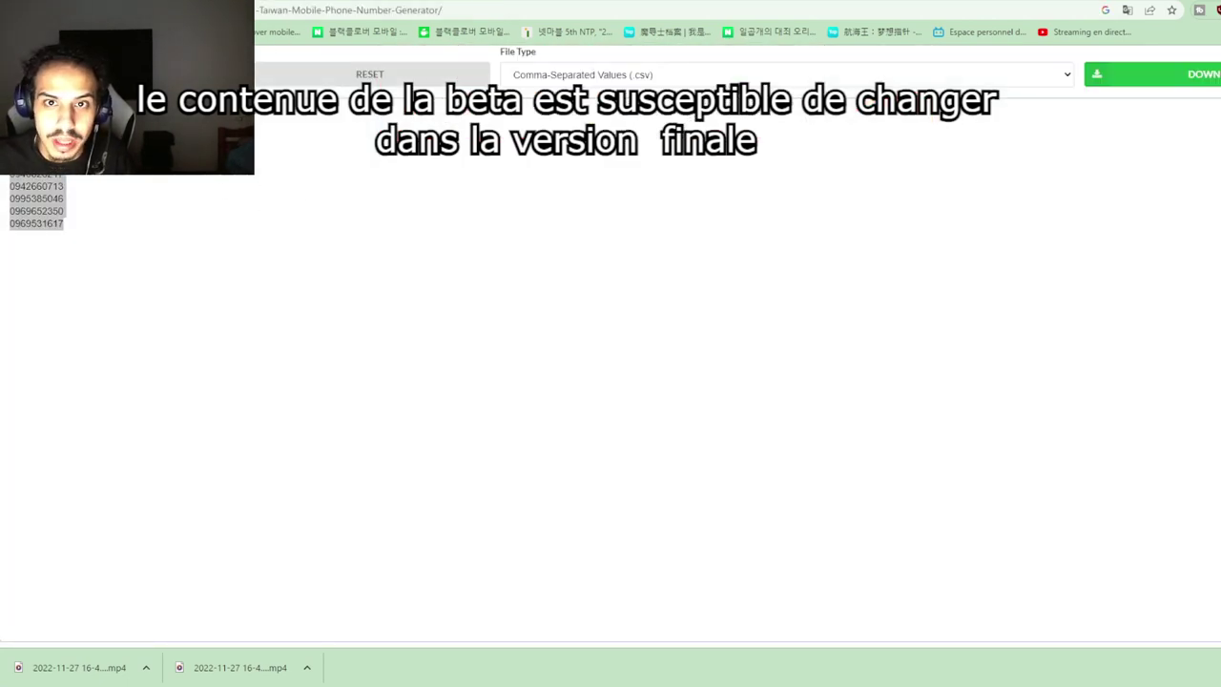
key(ctrl+t)
click(531, 7)
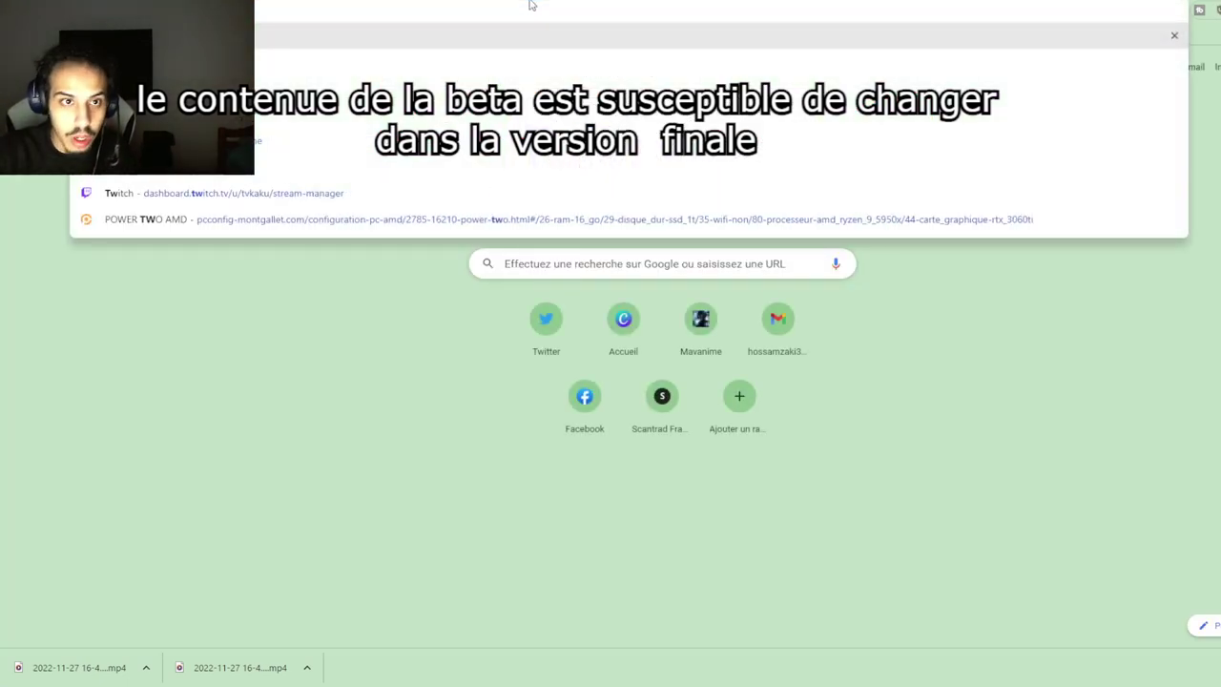
text(ta)
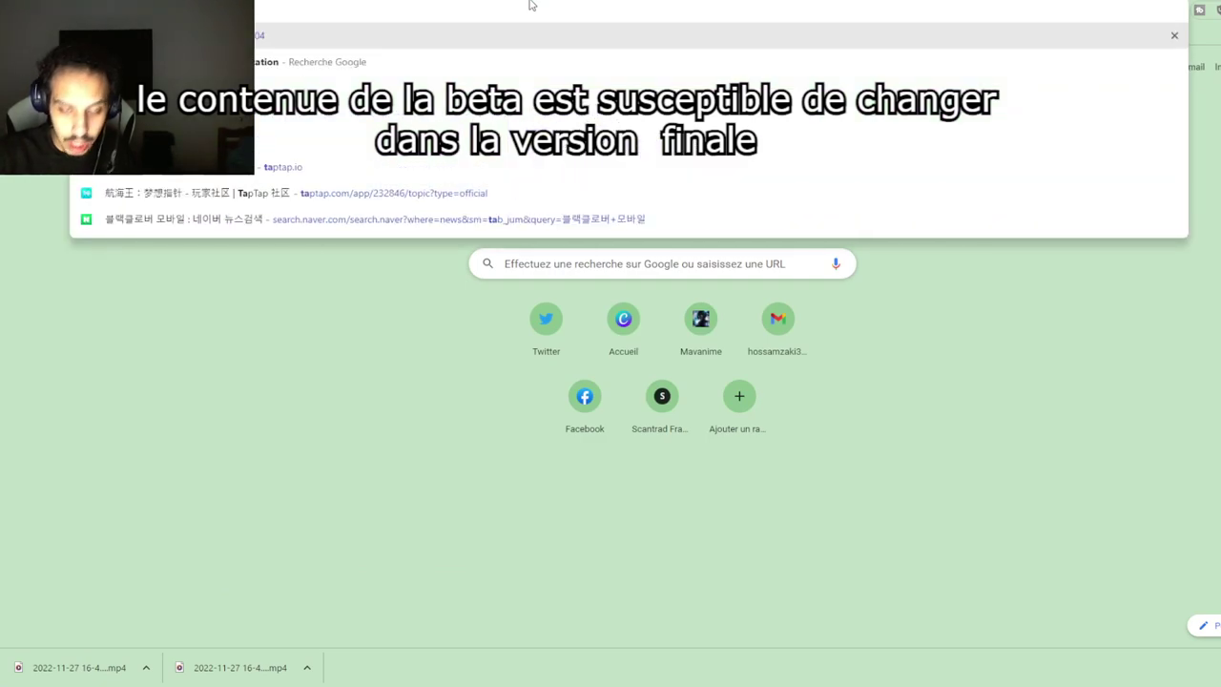
text(iwan)
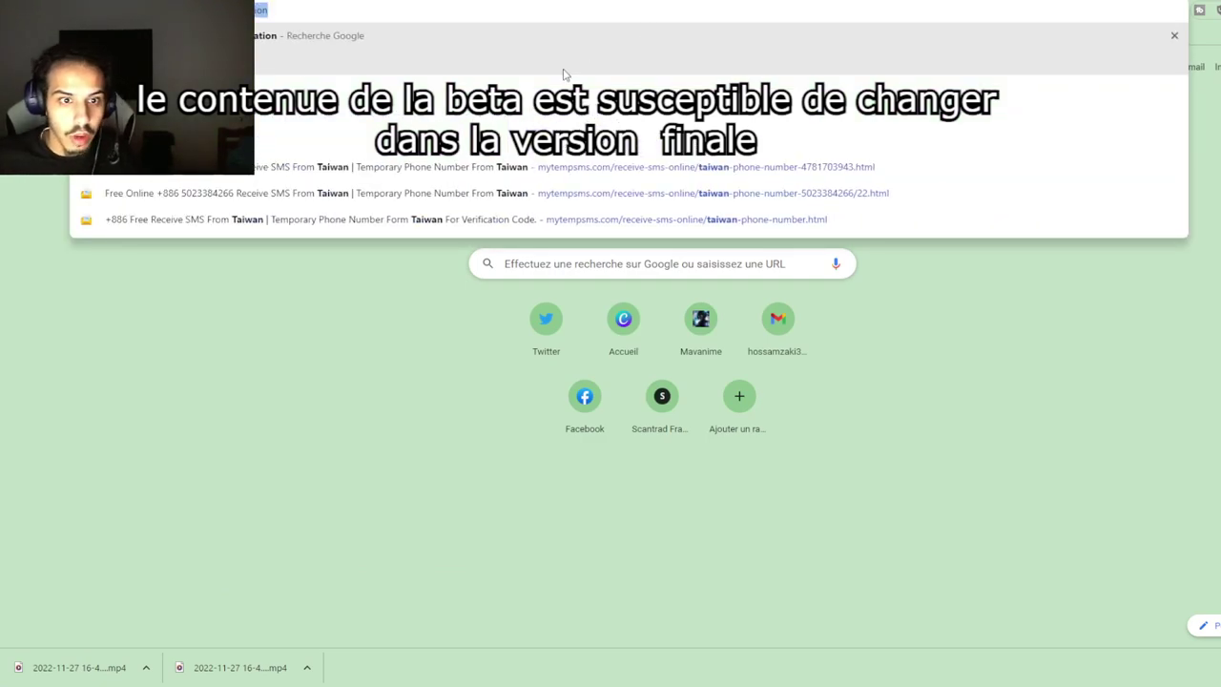
click(380, 225)
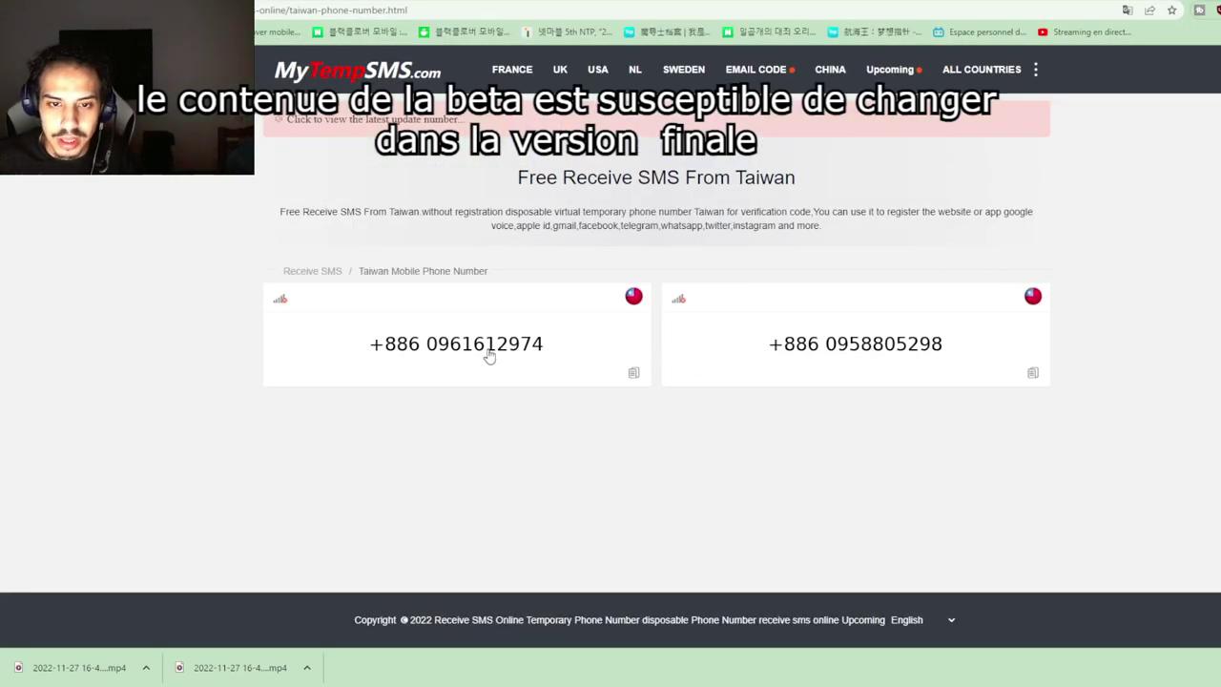
click(490, 355)
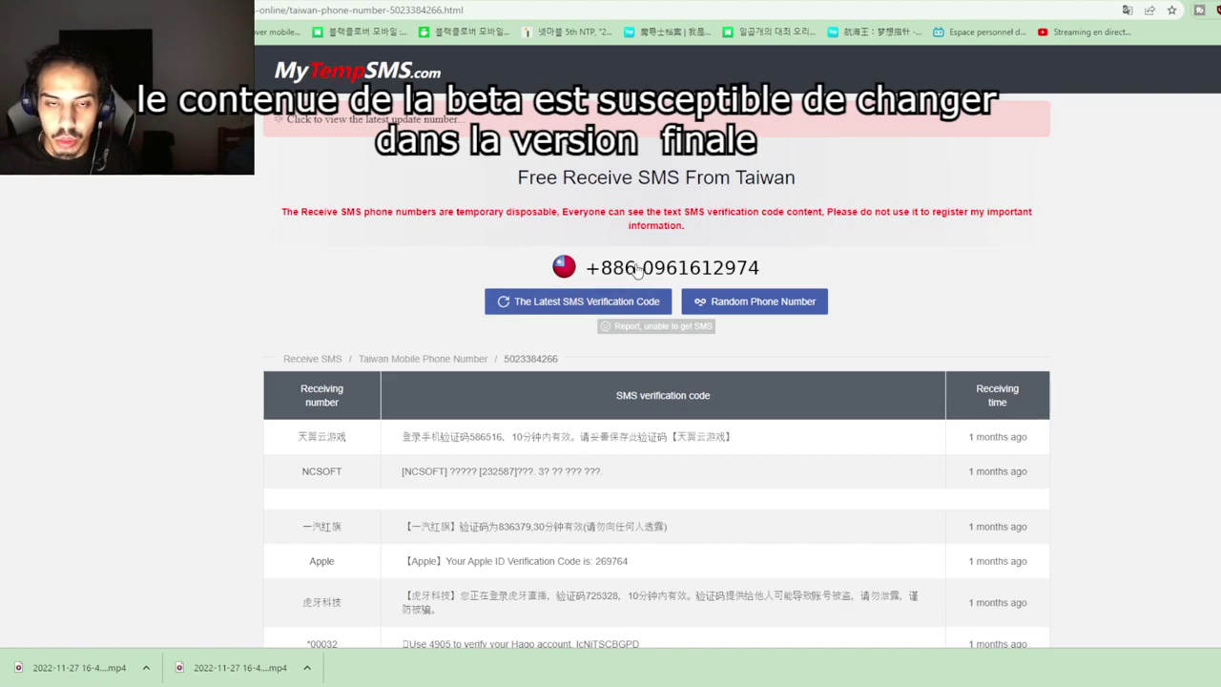
- Return to the Black Clover M survey and paste the Taiwanese phone number as the contact number in question 3
key(ctrl+shift+Tab)
key(ctrl+shift+Tab)
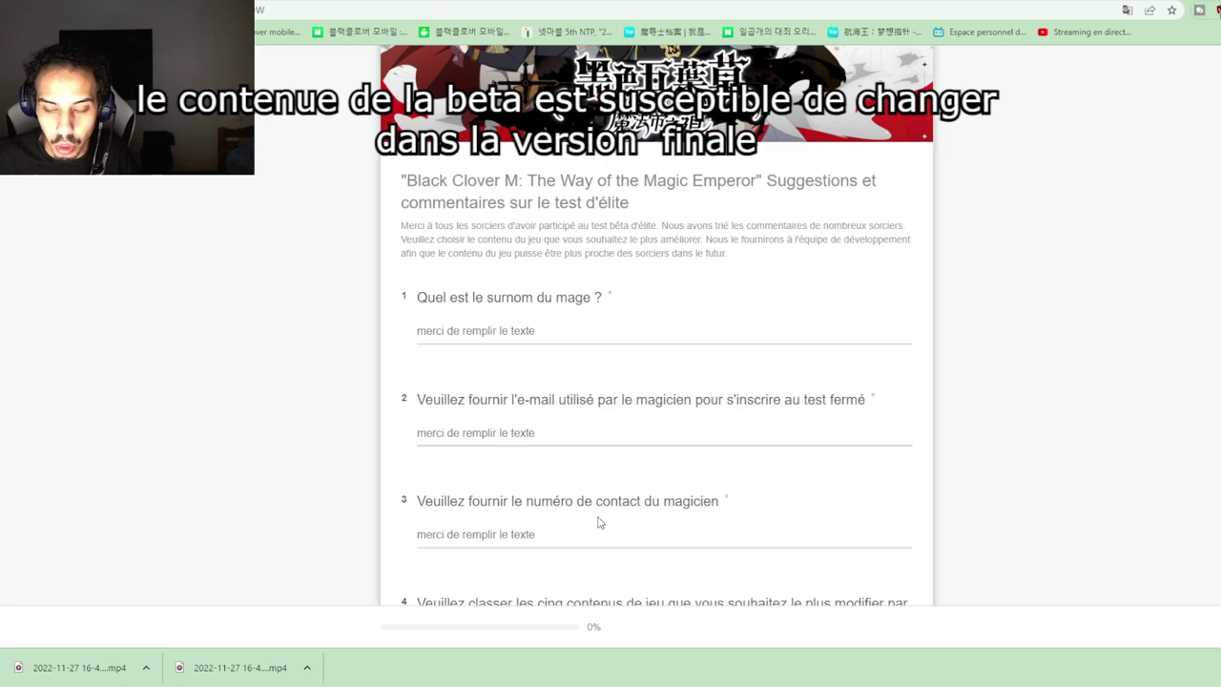
scroll(600, 515, down, 2)
click(646, 425)
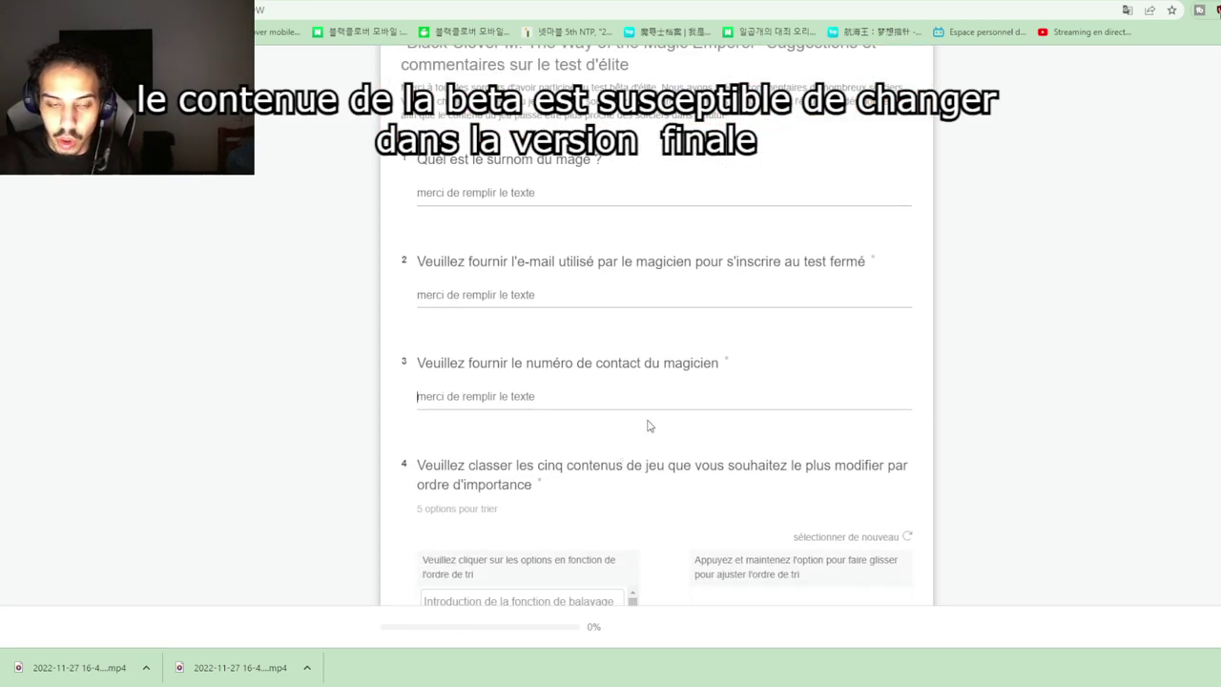
key(ctrl+v)
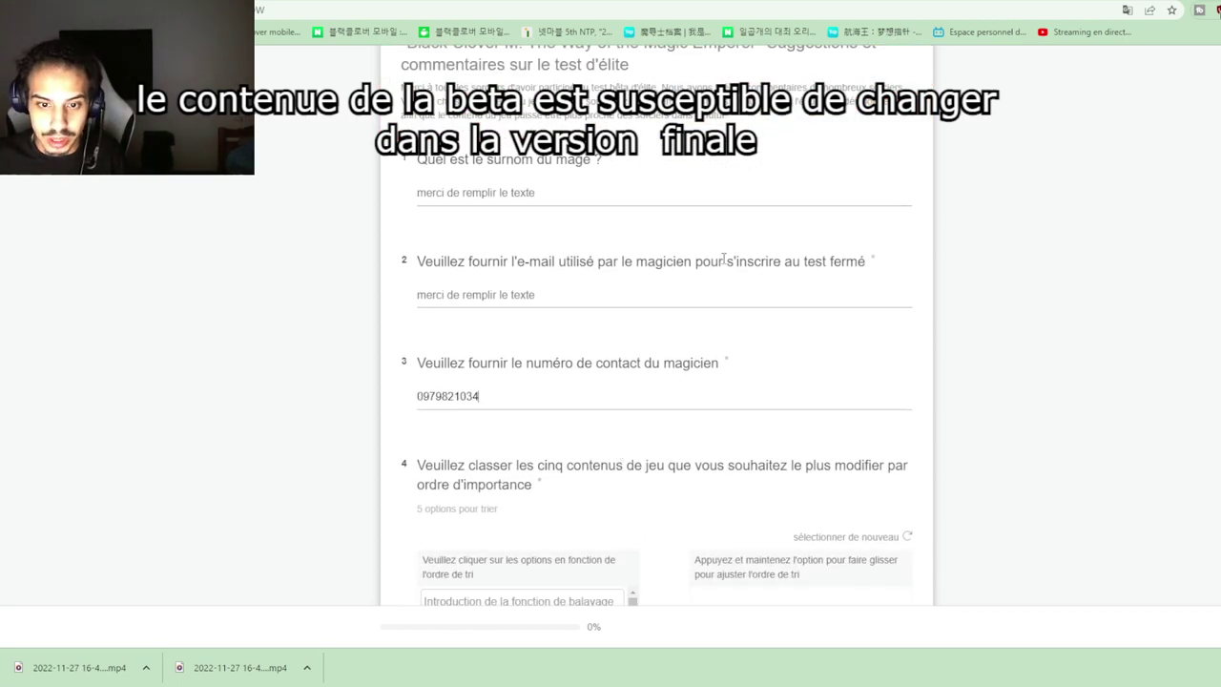
- In question 4, rank the level sweep function first and more story coupons second
scroll(715, 434, down, 1)
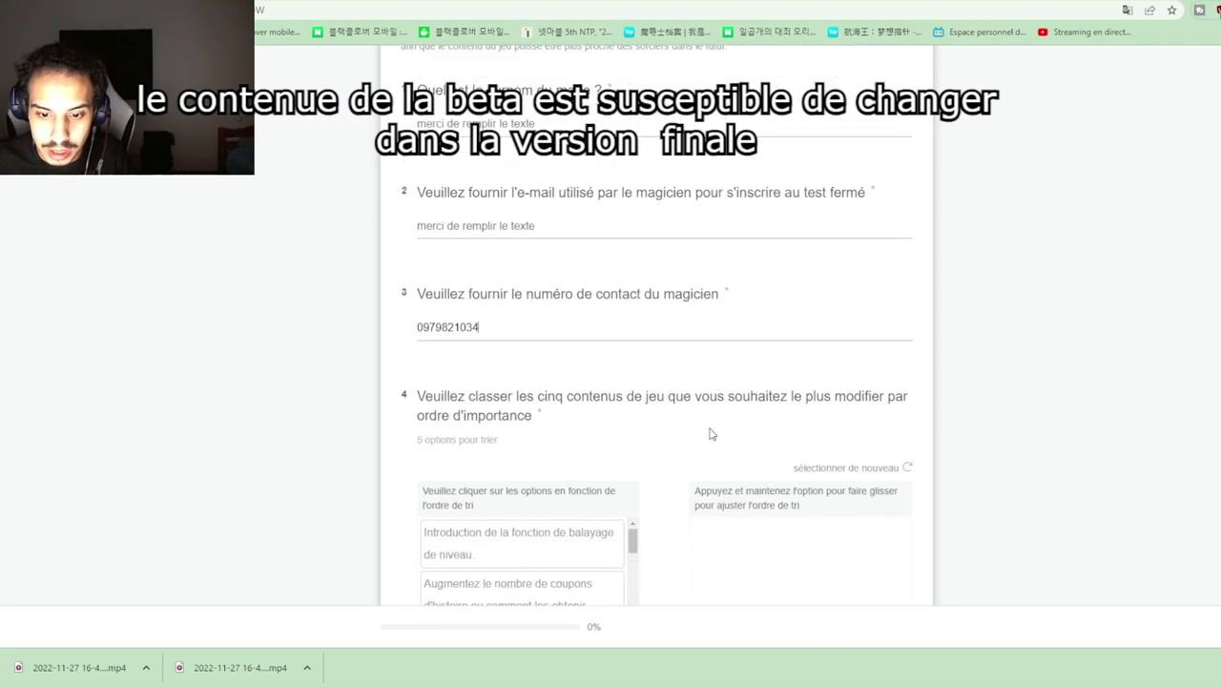
scroll(715, 434, down, 1)
scroll(581, 303, down, 2)
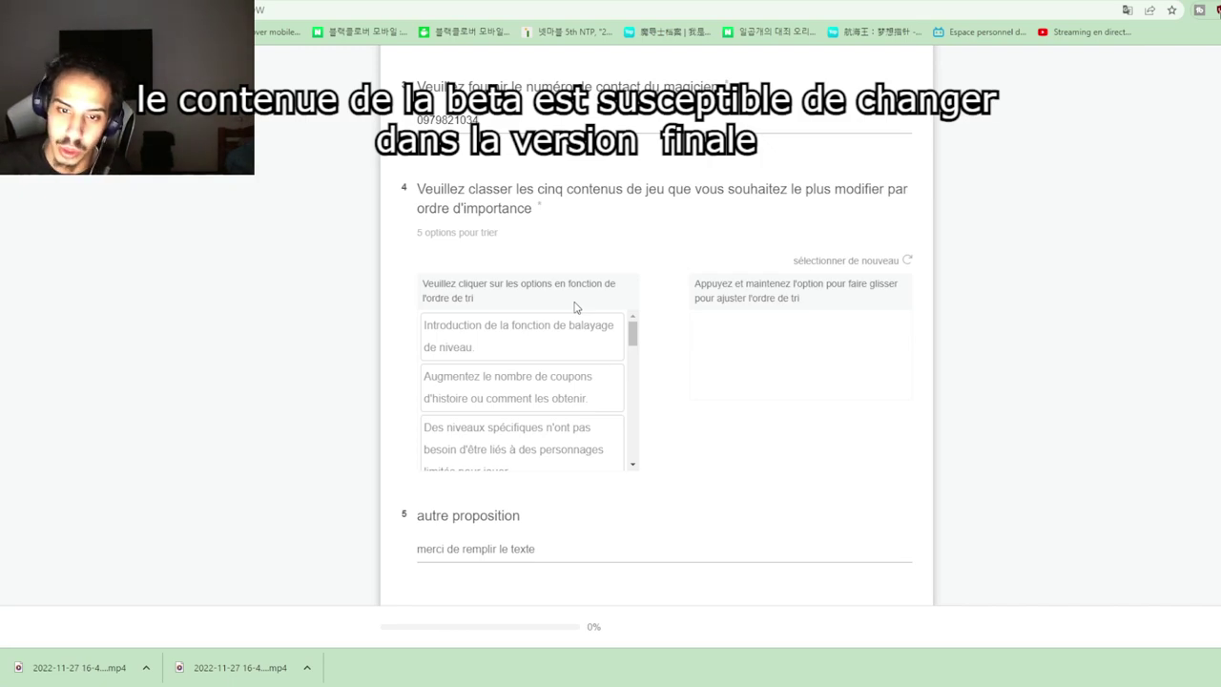
click(561, 334)
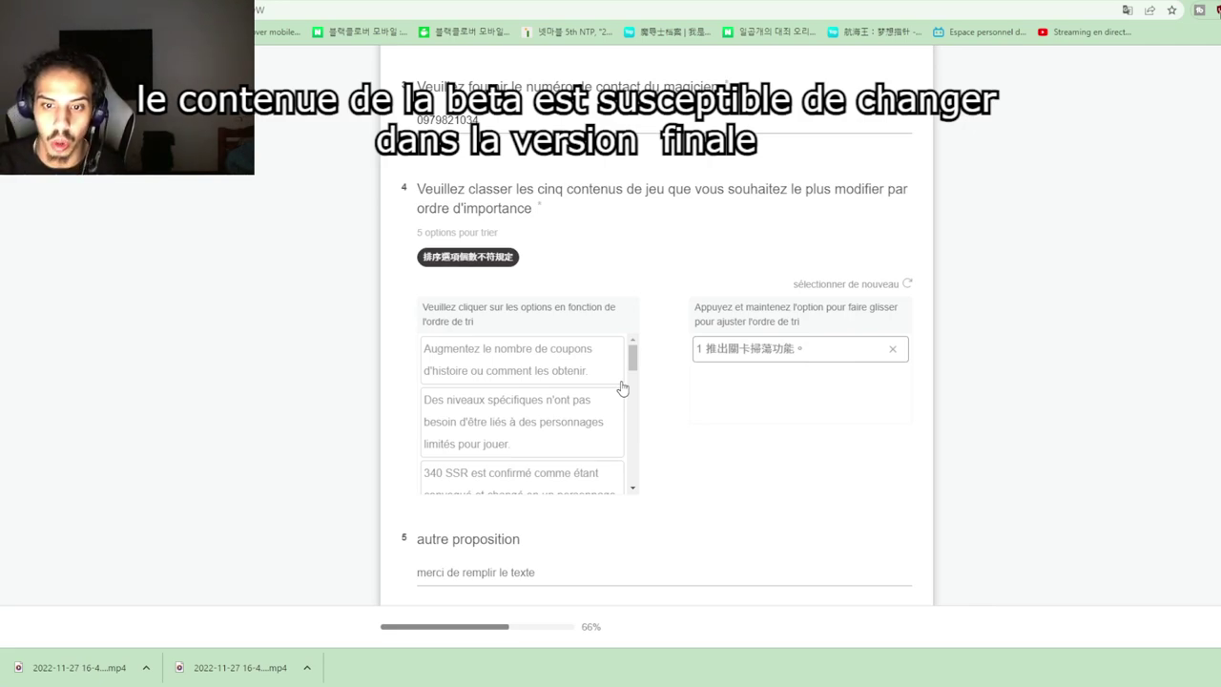
click(553, 360)
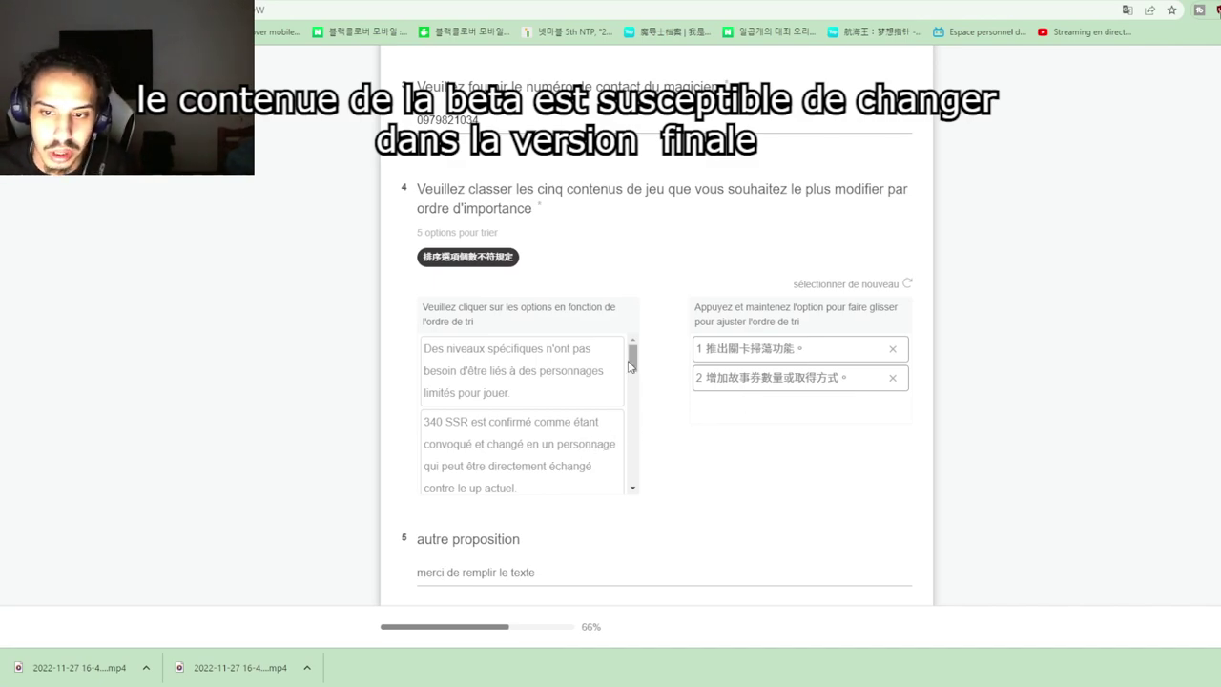
- Rank the direct exchange of the 340 SSR summon for the current up character third and higher SSR Mage and season character rates fourth
drag(633, 363, 633, 371)
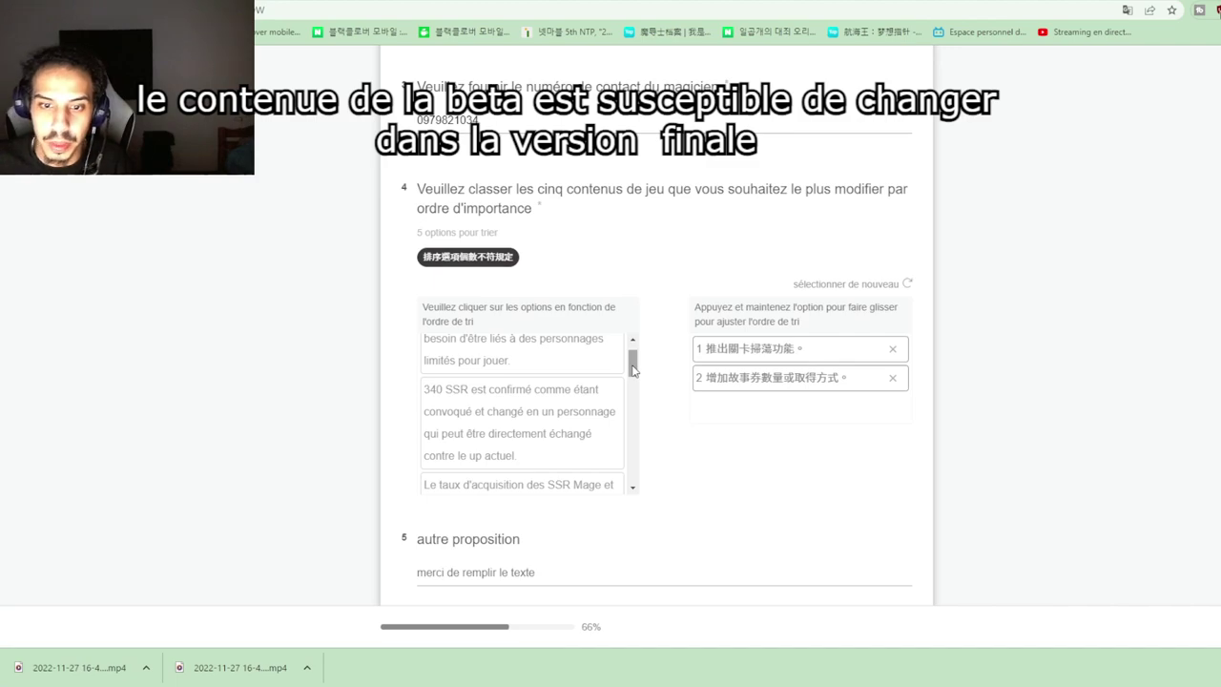
click(570, 447)
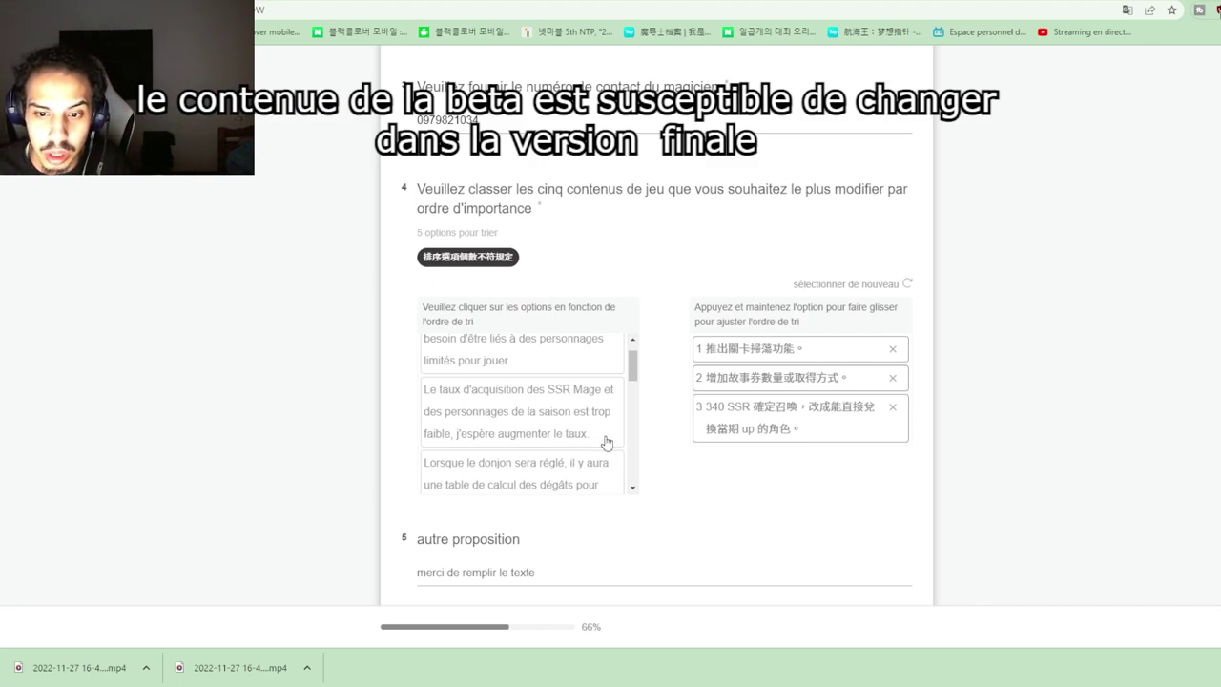
click(570, 428)
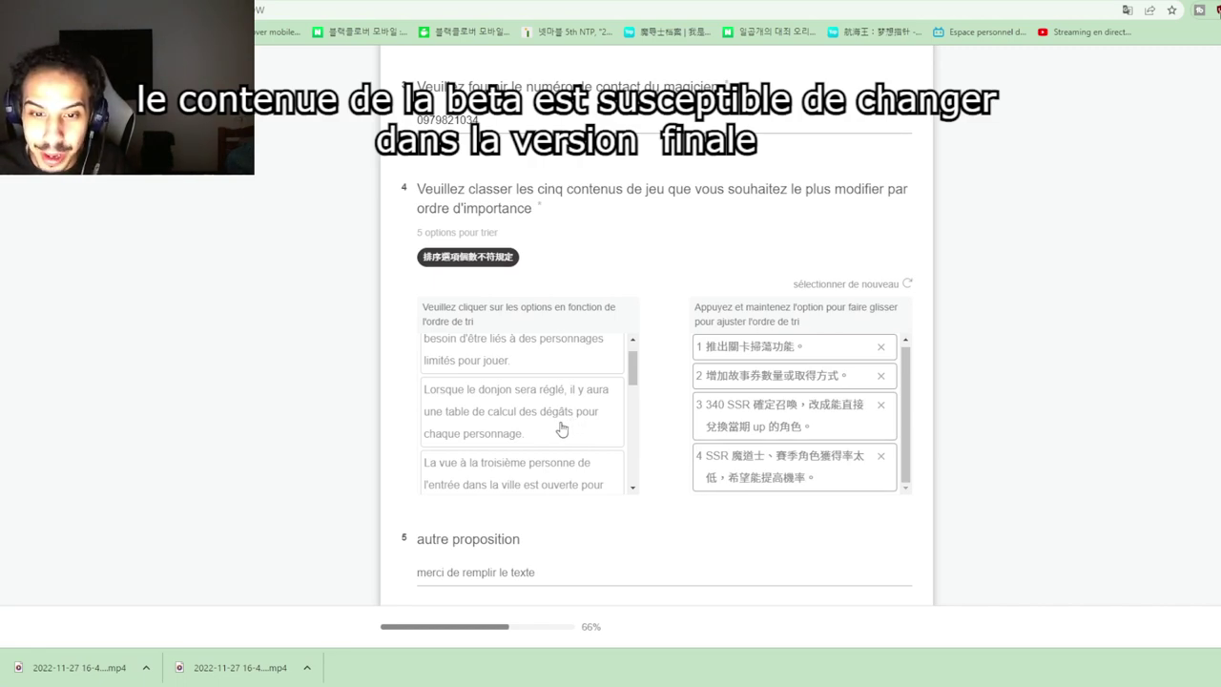
- Review the remaining options in question 4 and rank the freely rotating third-person town view fifth
scroll(567, 429, down, 1)
scroll(566, 431, down, 1)
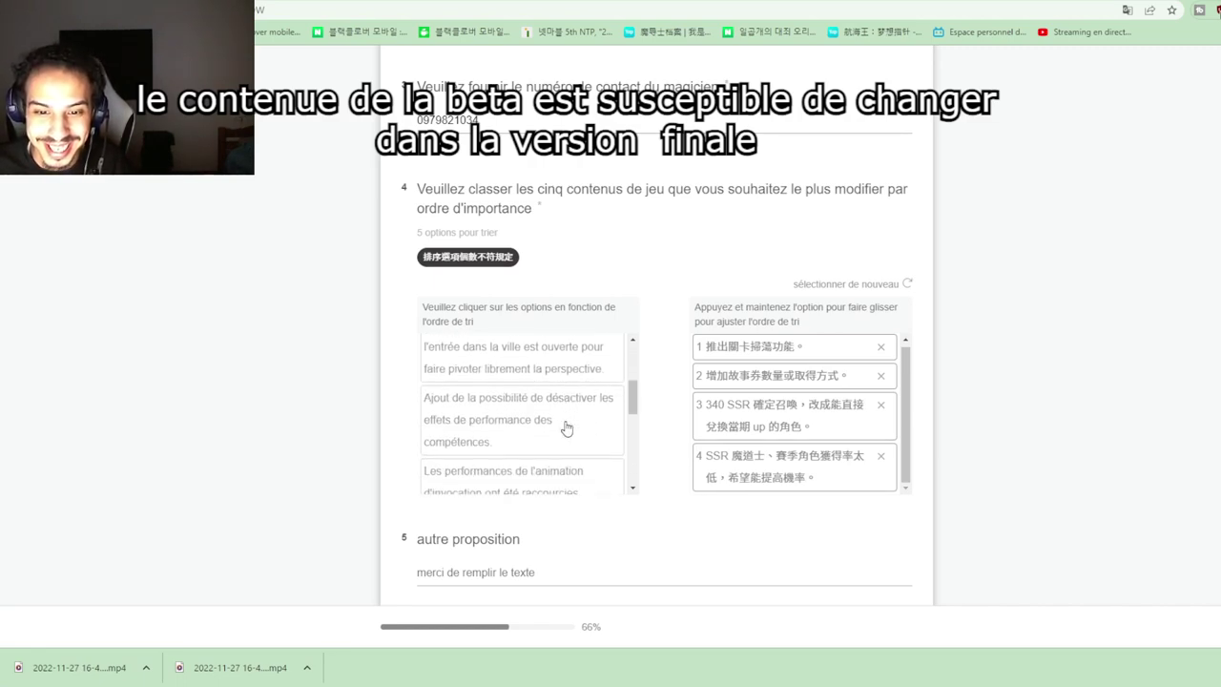
scroll(632, 418, down, 1)
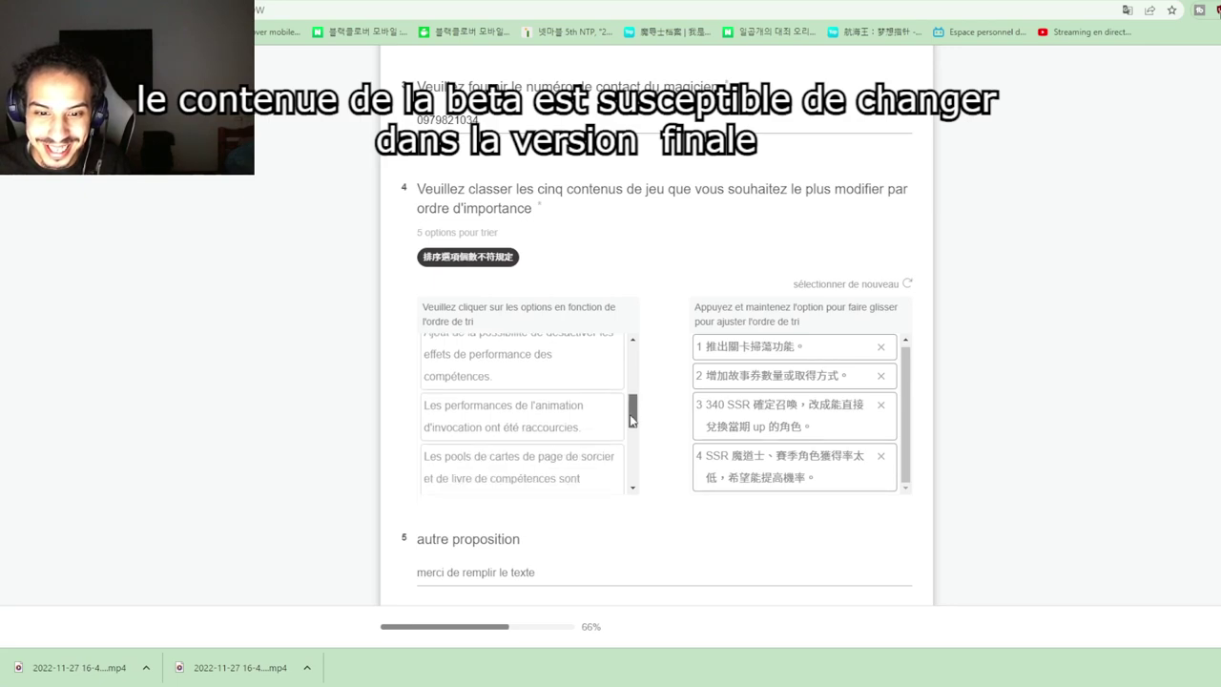
scroll(630, 414, up, 2)
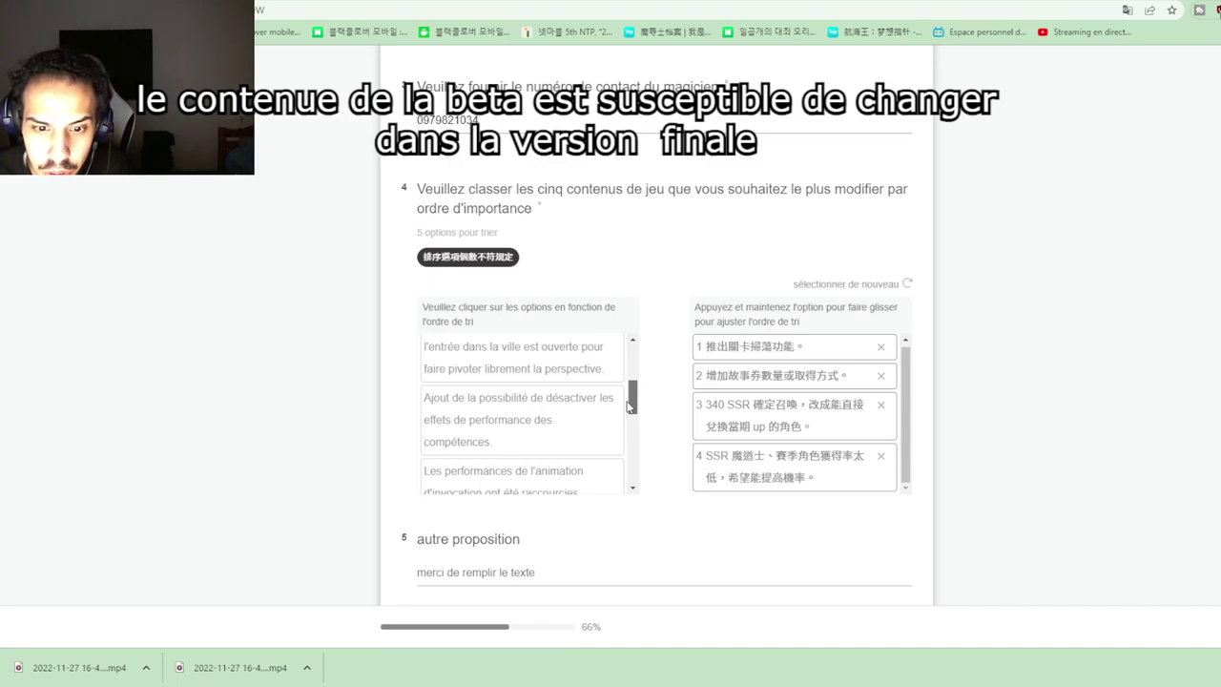
scroll(630, 406, up, 3)
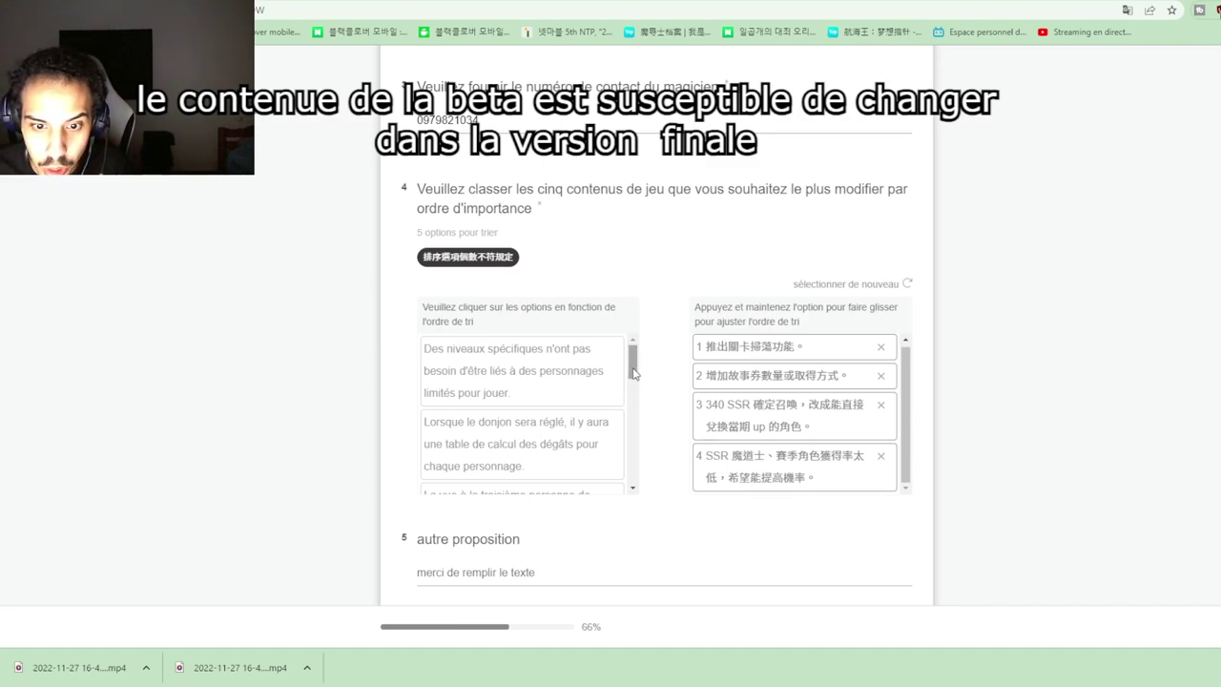
drag(632, 372, 637, 396)
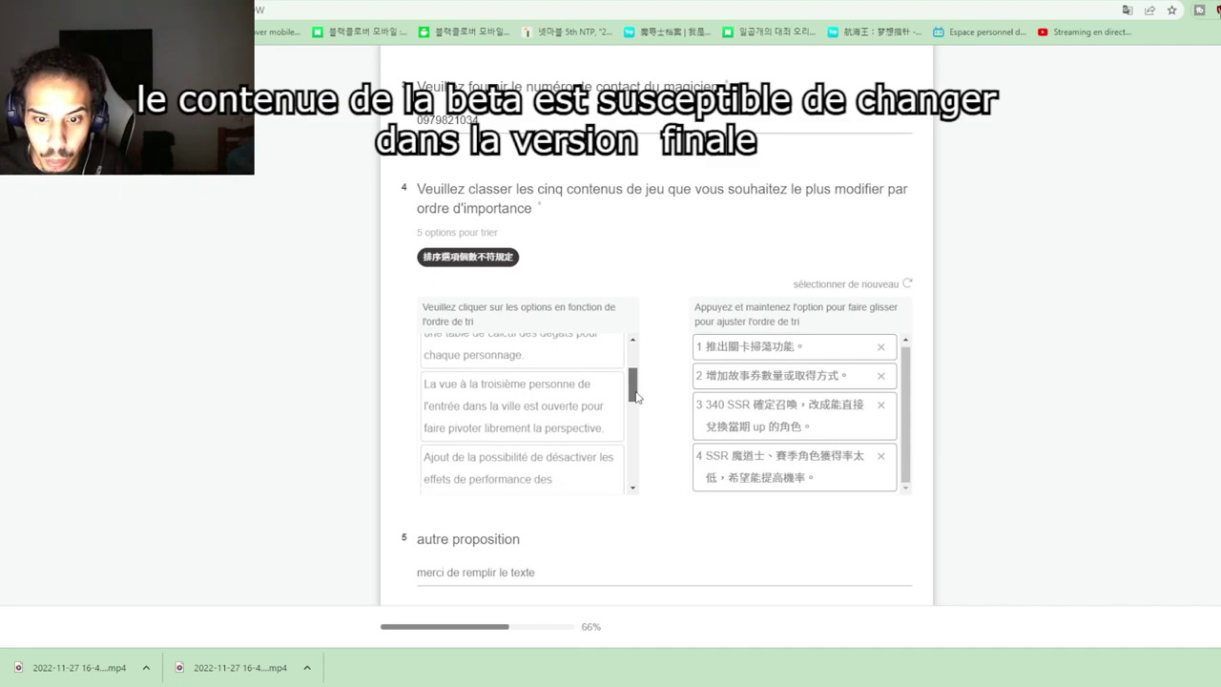
click(586, 410)
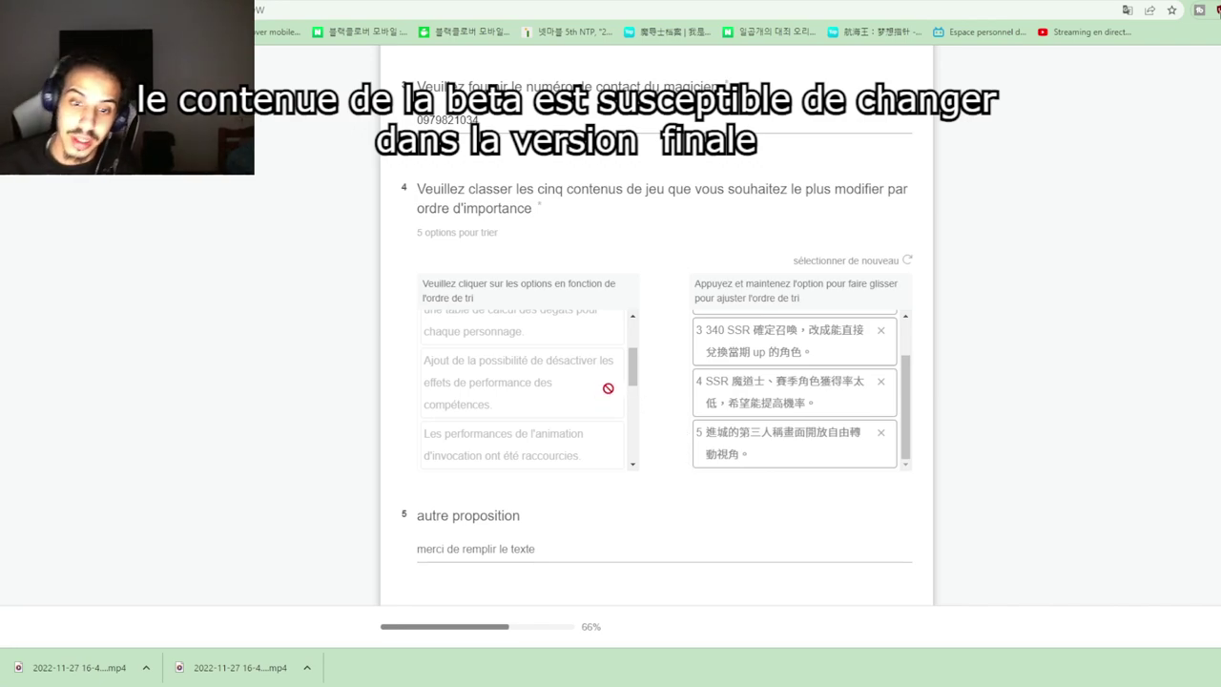
- Replace the level sweep function in question 4's ranking with the option to separate the mage and skill page card pools
mouse_move(634, 364)
mouse_down()
mouse_move(632, 344)
mouse_move(620, 368)
mouse_up()
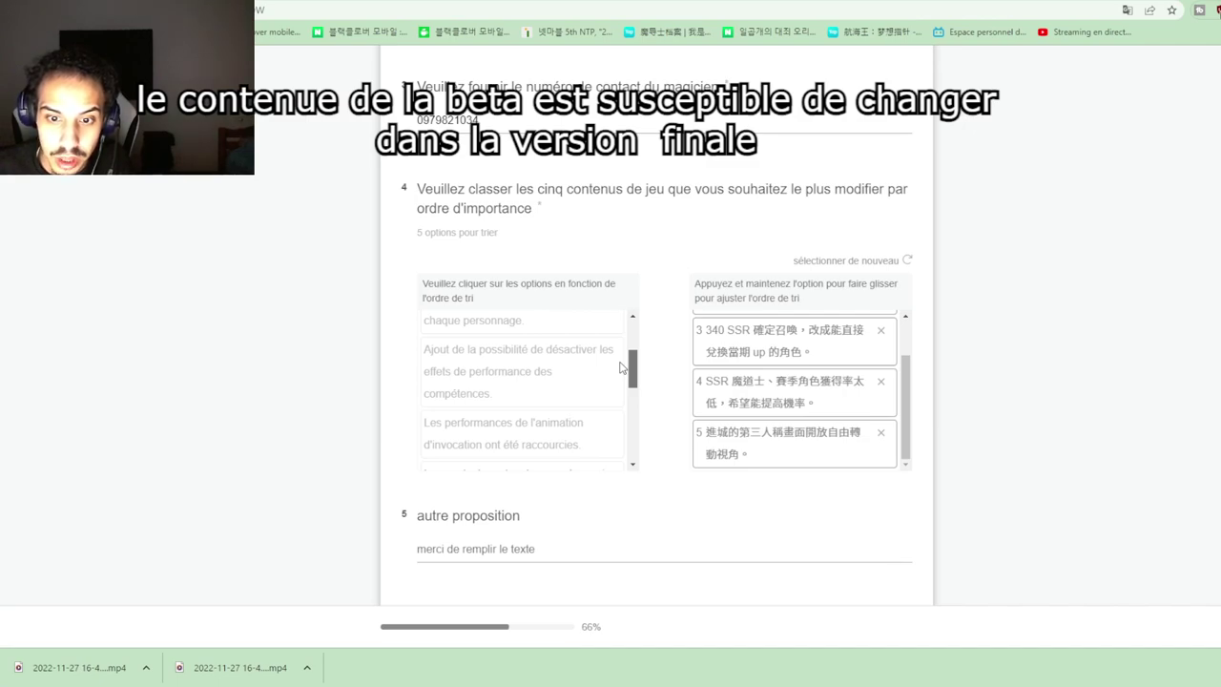
drag(620, 367, 605, 381)
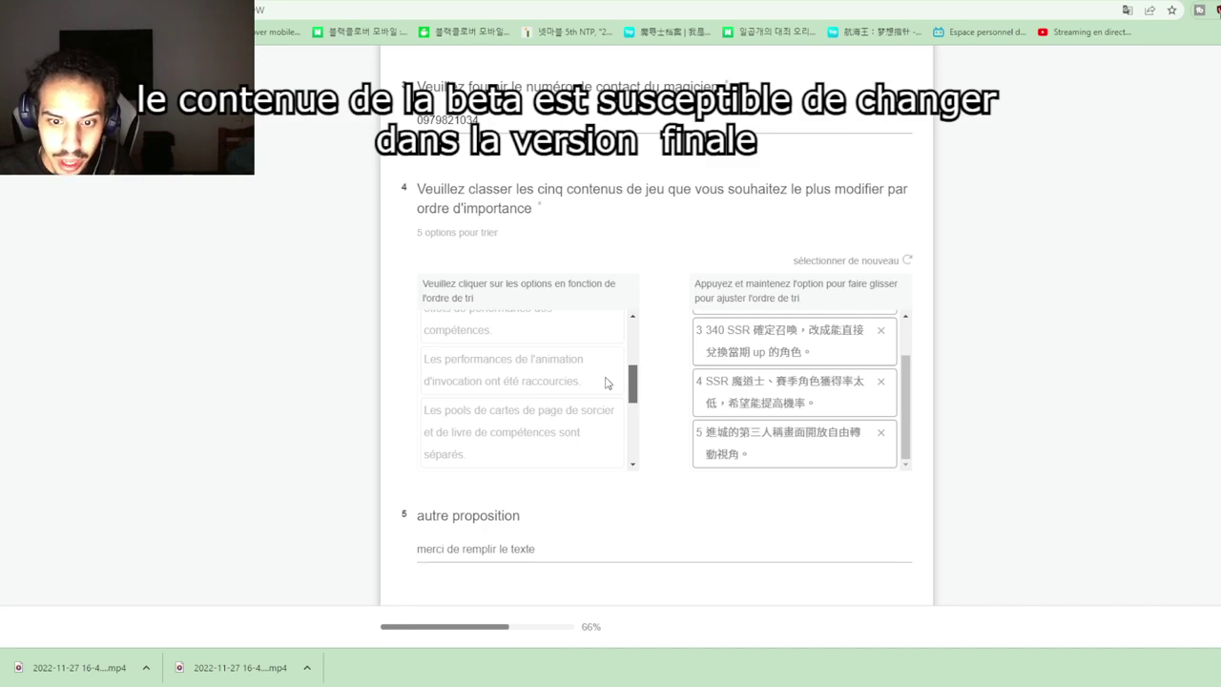
scroll(604, 383, down, 1)
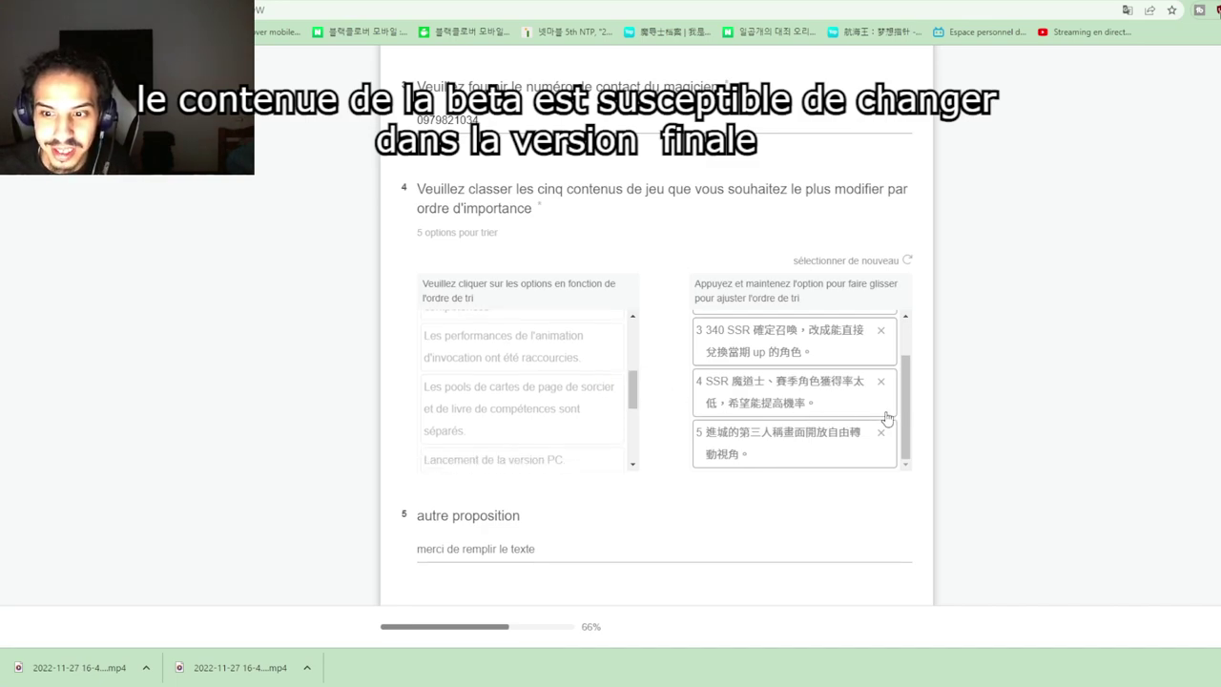
scroll(873, 411, up, 1)
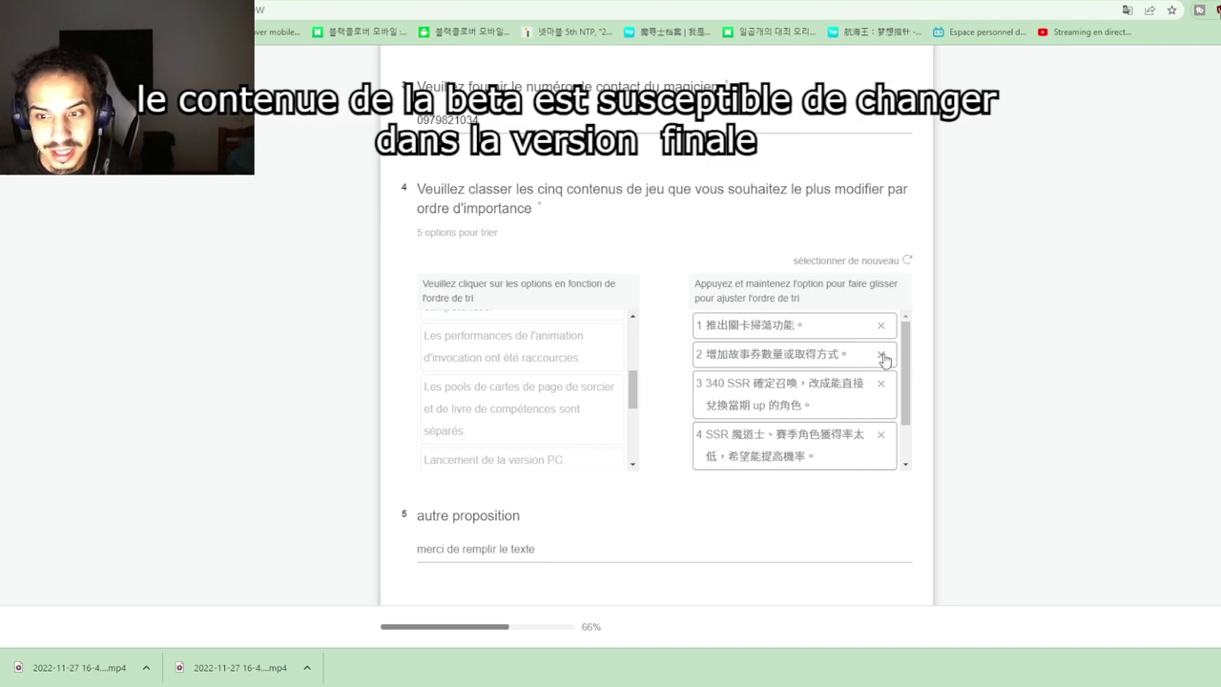
scroll(506, 357, down, 3)
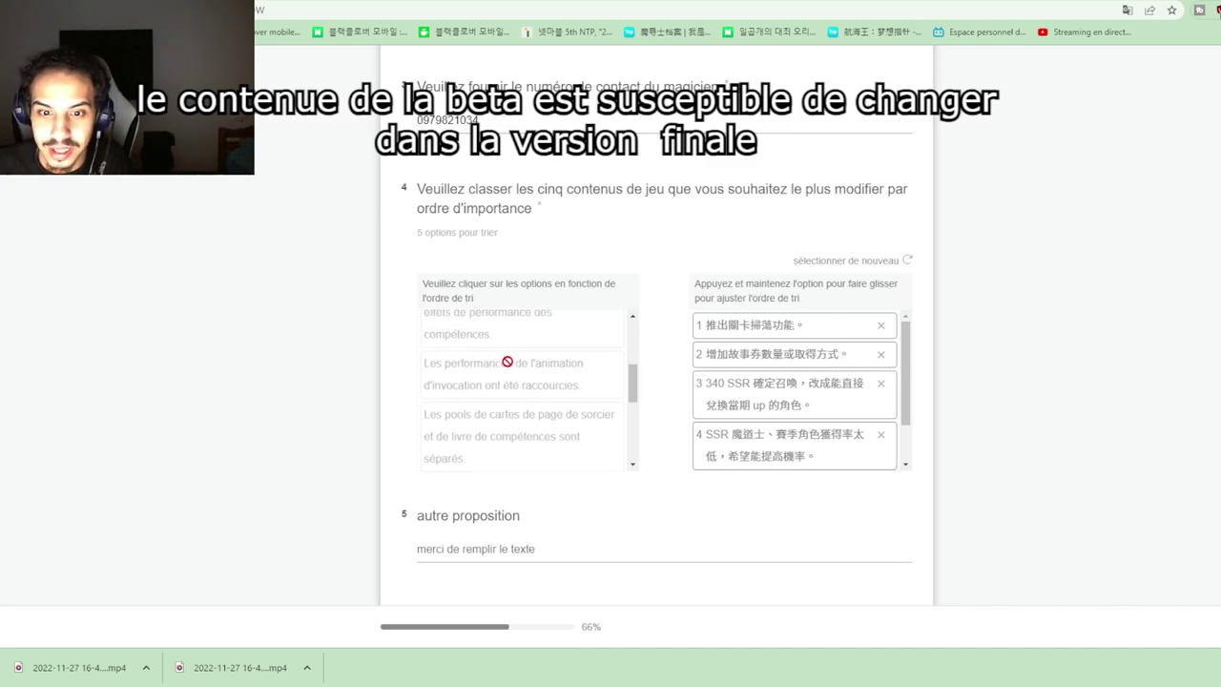
scroll(594, 363, up, 3)
click(880, 325)
scroll(564, 404, down, 3)
scroll(561, 376, up, 2)
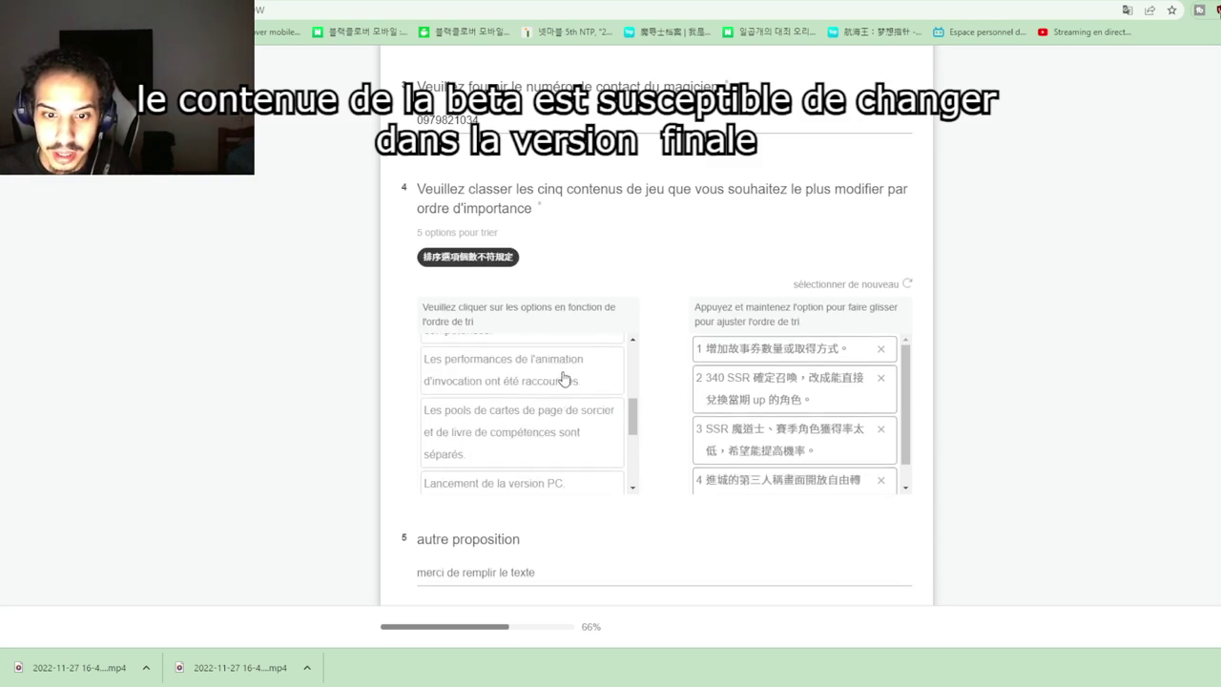
scroll(562, 401, up, 1)
scroll(563, 405, down, 2)
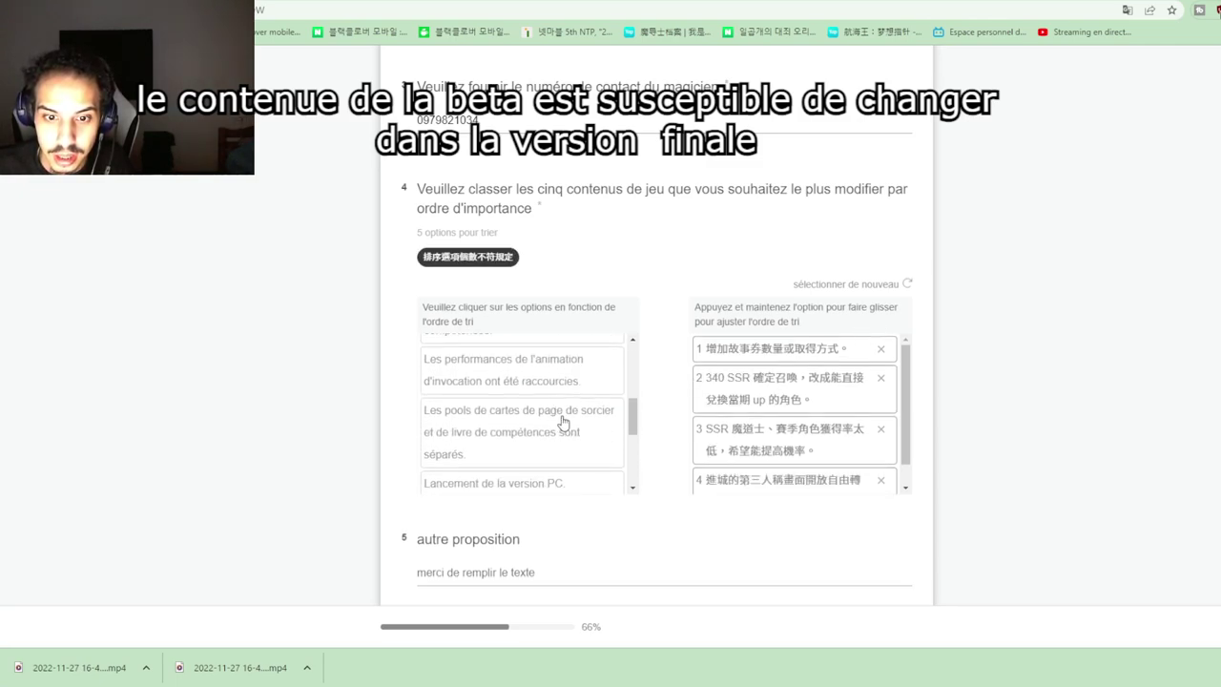
click(565, 422)
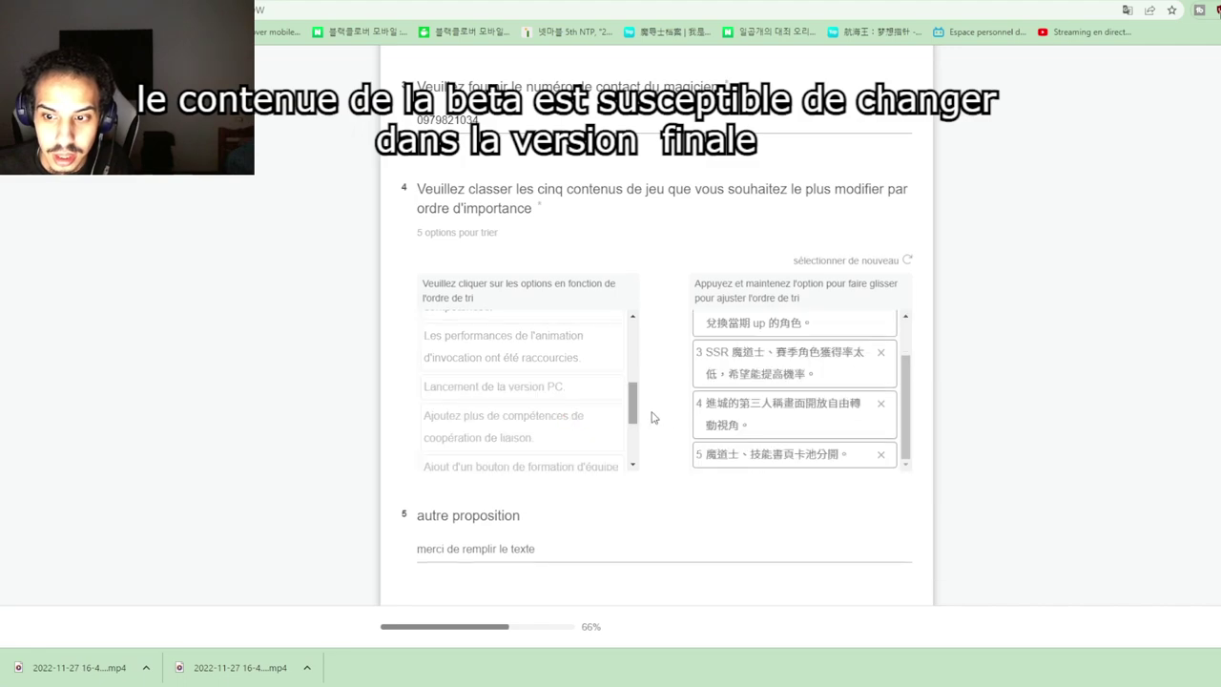
- Replace the freely rotating third-person town view in question 4's ranking with the PC version launch
click(880, 407)
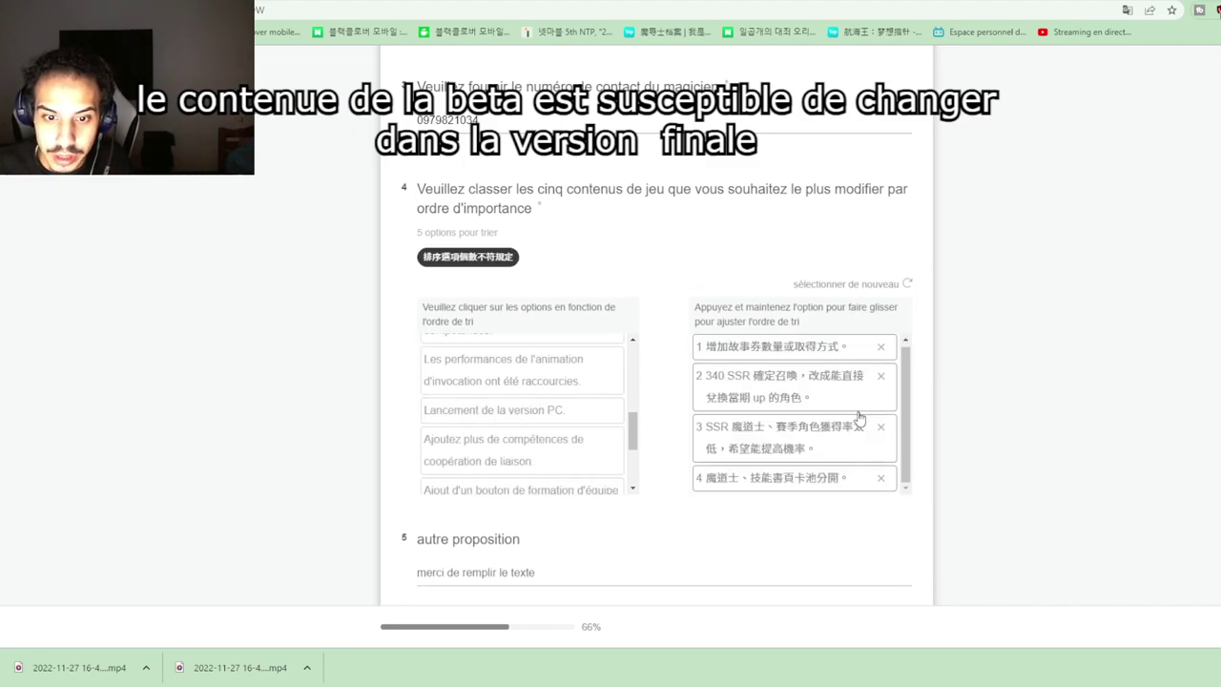
click(539, 412)
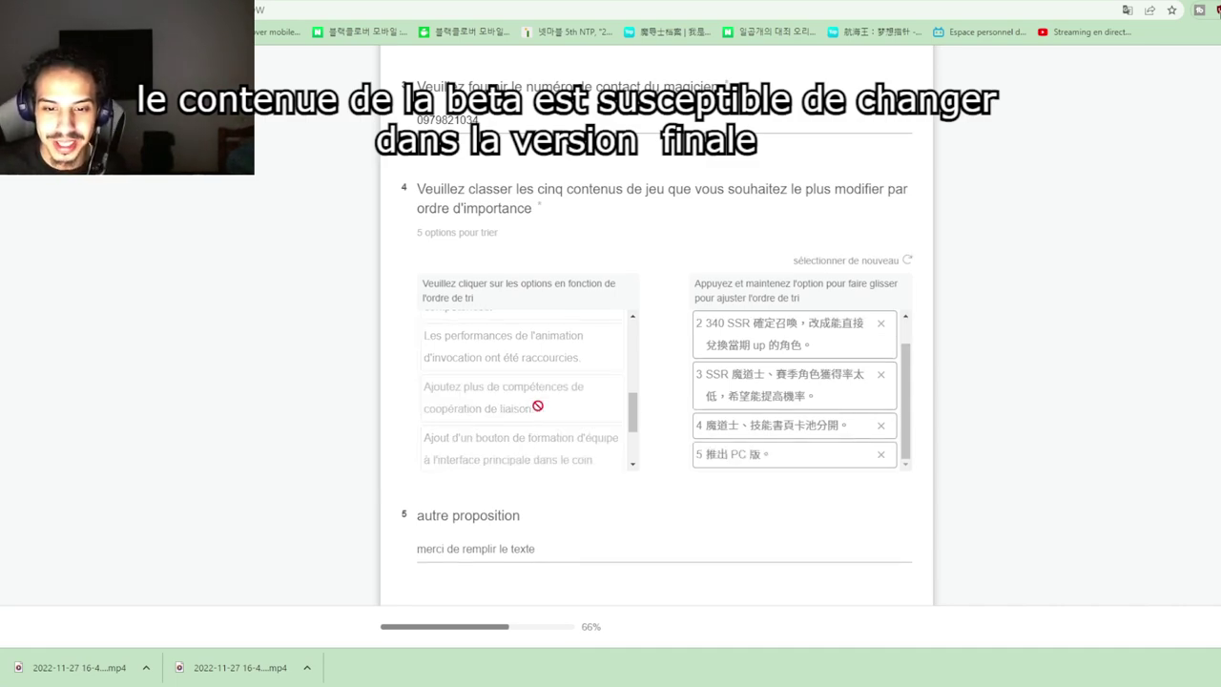
- Remove the PC version launch from question 4's ranking and rank the shortened novice tutorial fifth
scroll(584, 410, down, 2)
scroll(590, 411, up, 1)
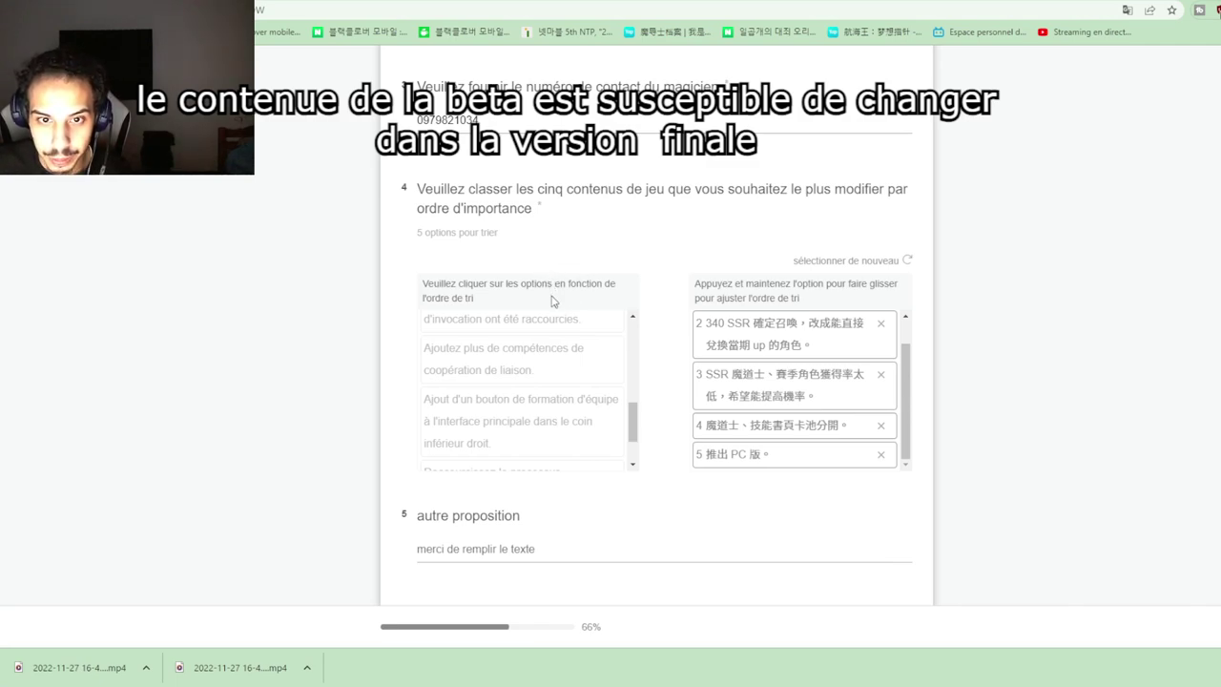
scroll(542, 367, down, 2)
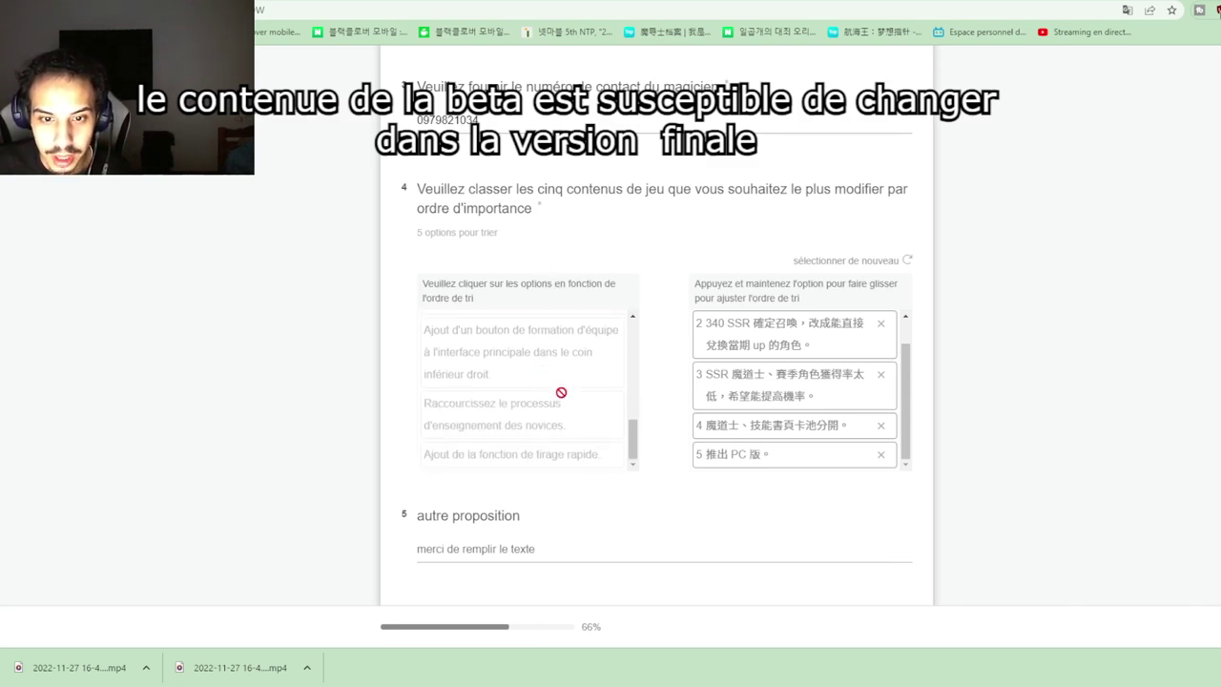
scroll(559, 392, up, 2)
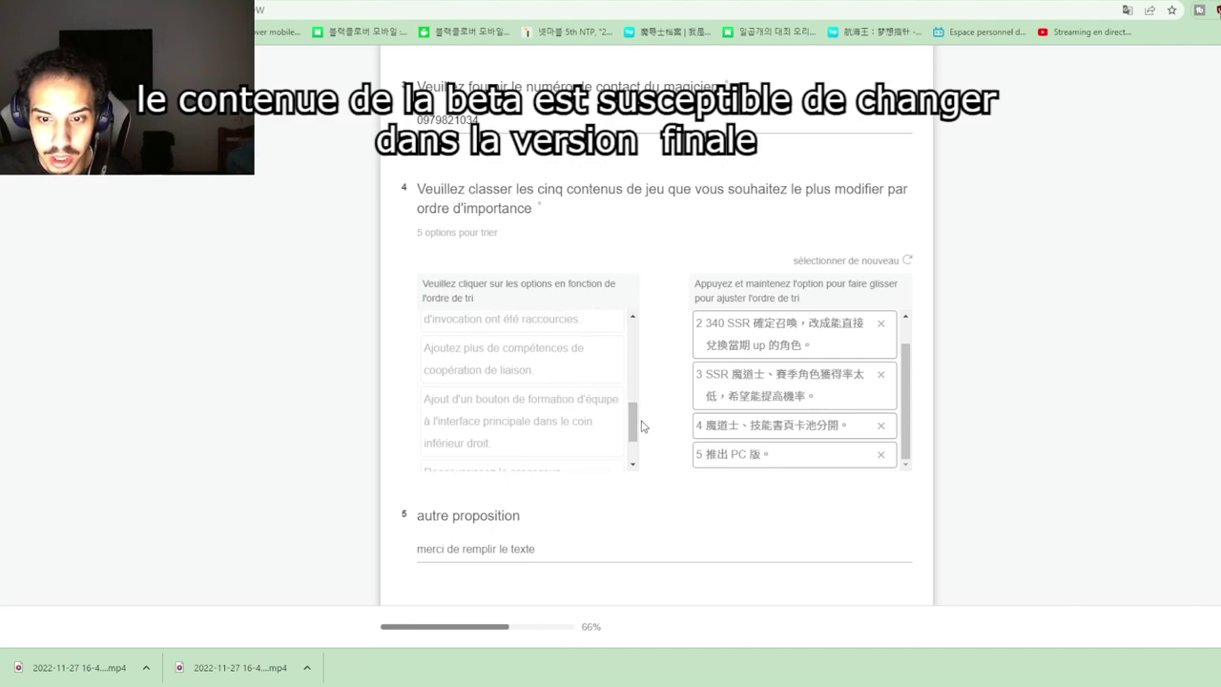
click(880, 454)
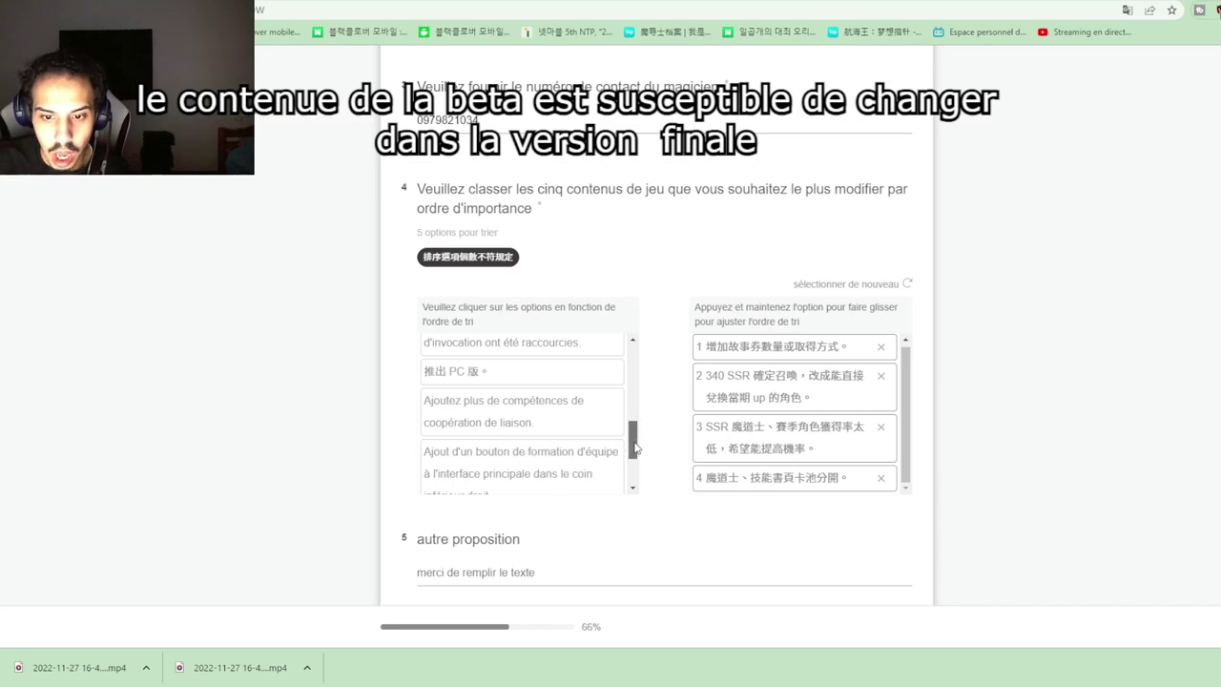
scroll(630, 460, down, 1)
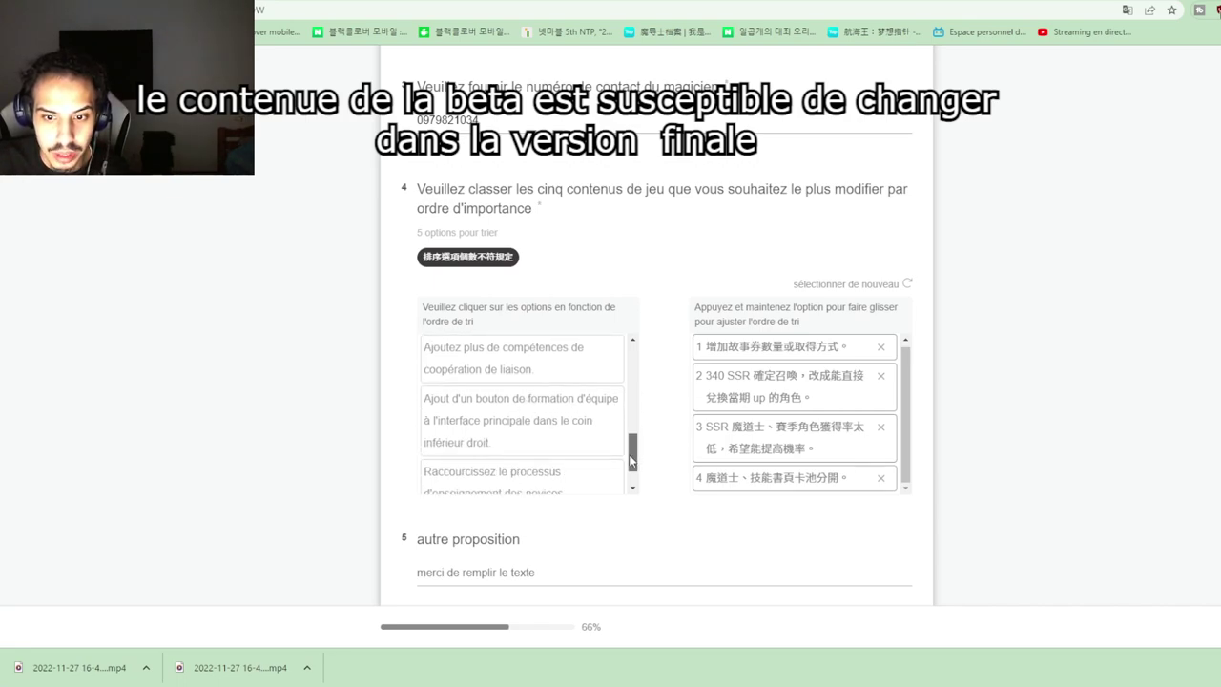
scroll(630, 461, down, 1)
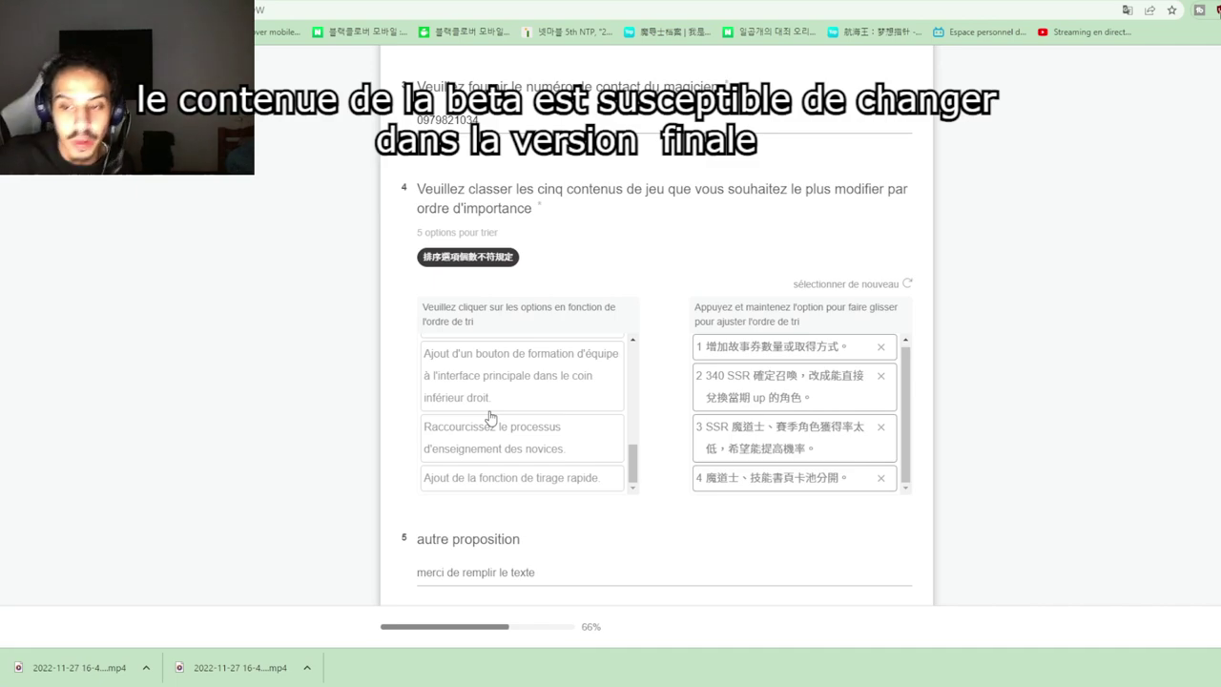
click(513, 441)
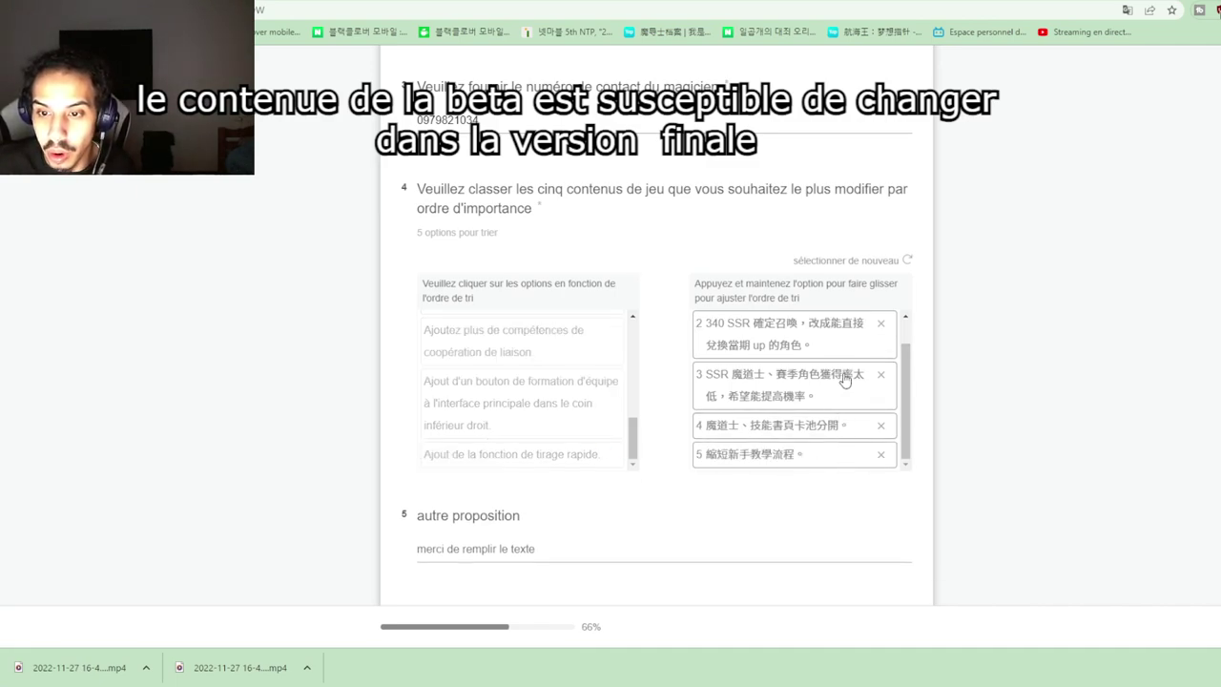
- Replace the story coupon option ranked first in question 4 with the PC version launch
scroll(844, 380, up, 1)
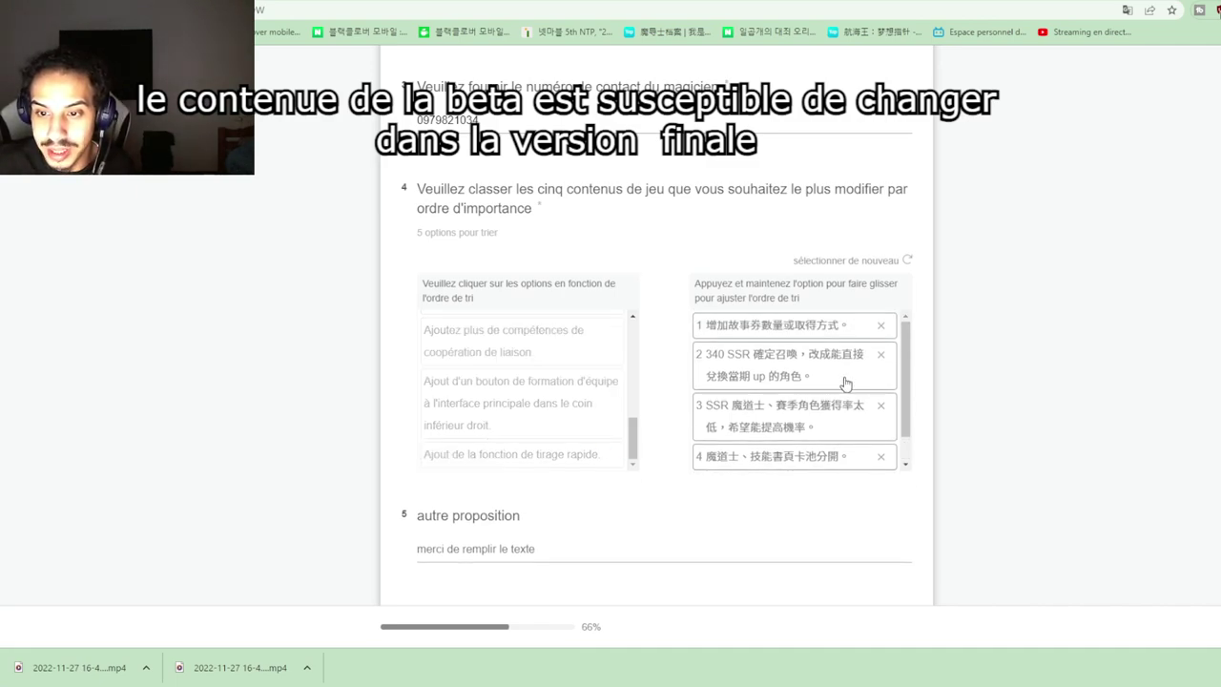
click(881, 326)
scroll(522, 418, down, 1)
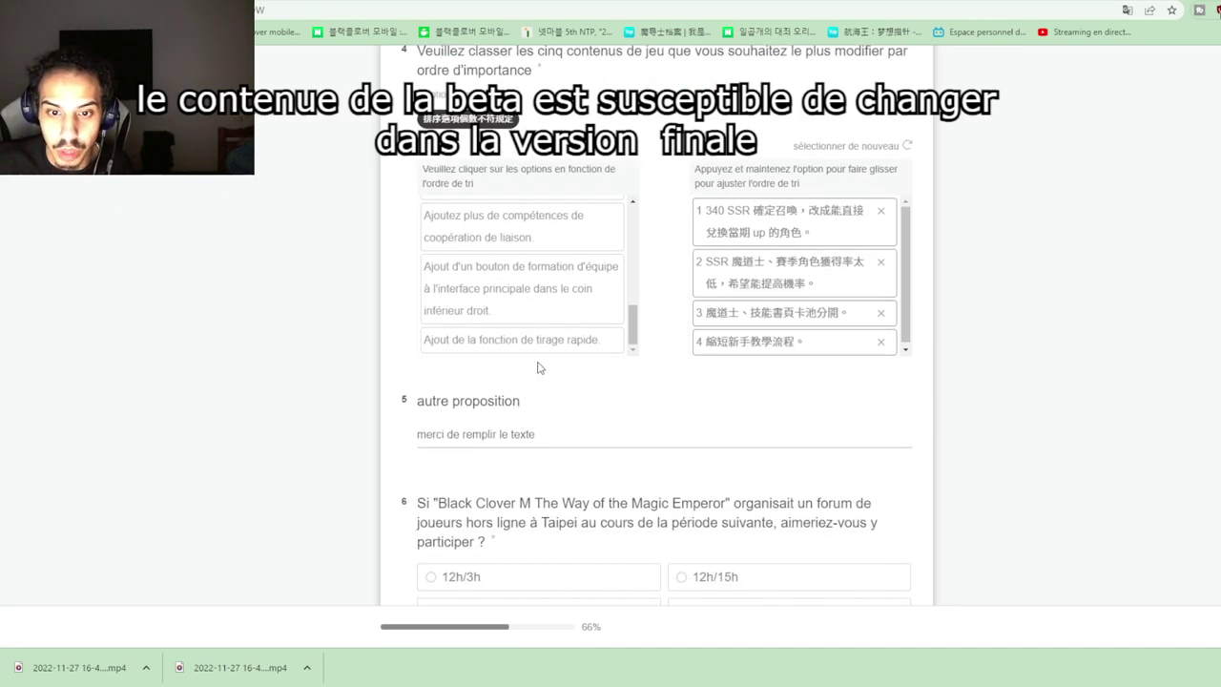
scroll(534, 369, up, 1)
scroll(630, 382, up, 2)
scroll(629, 382, up, 2)
click(559, 381)
scroll(744, 396, up, 1)
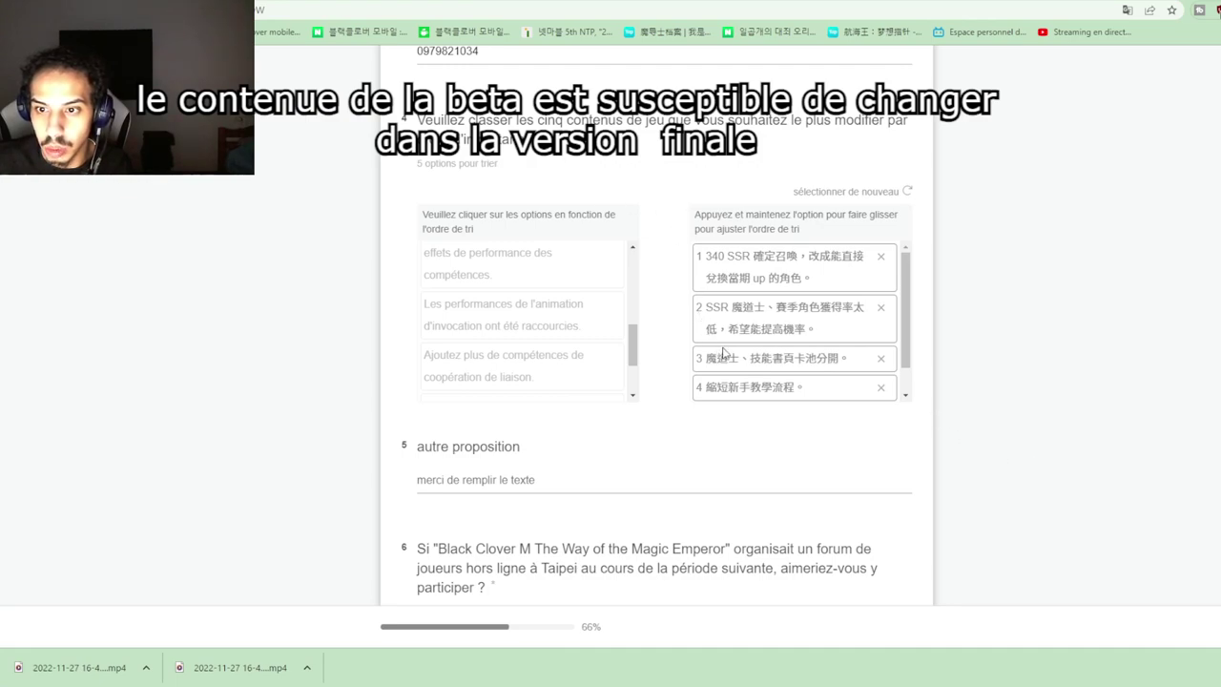
- Answer question 6 about the offline player forum in Taipei with "Ne peut pas participer"
scroll(679, 426, down, 2)
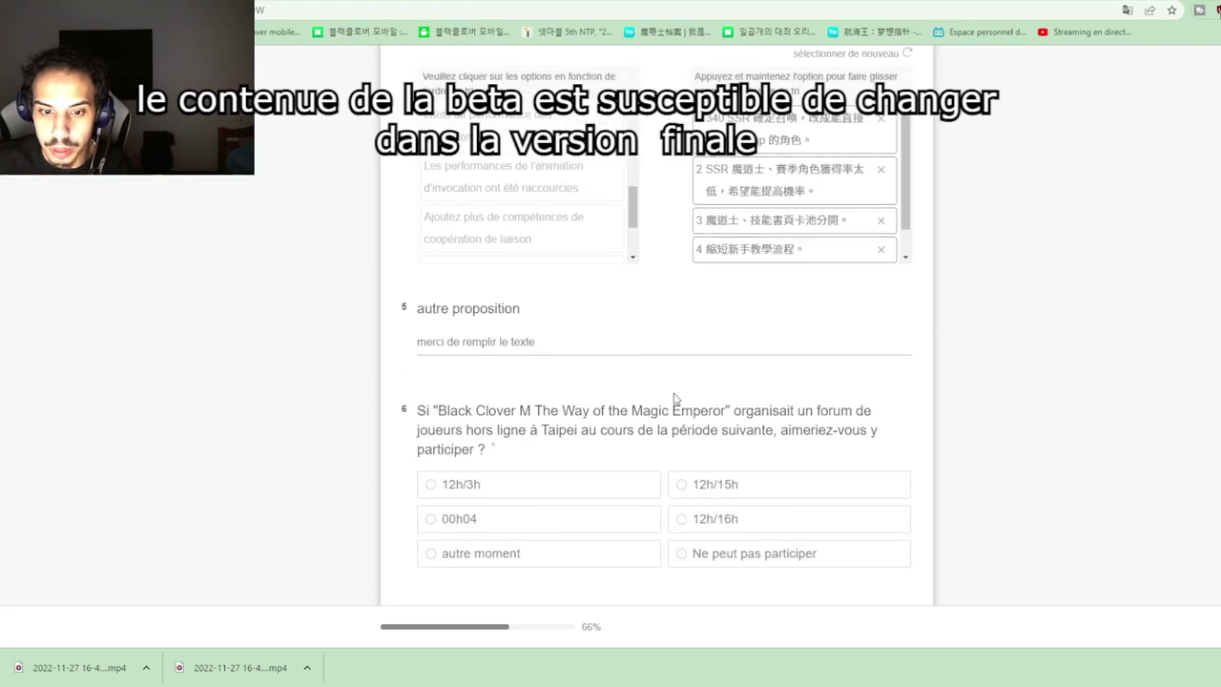
click(606, 346)
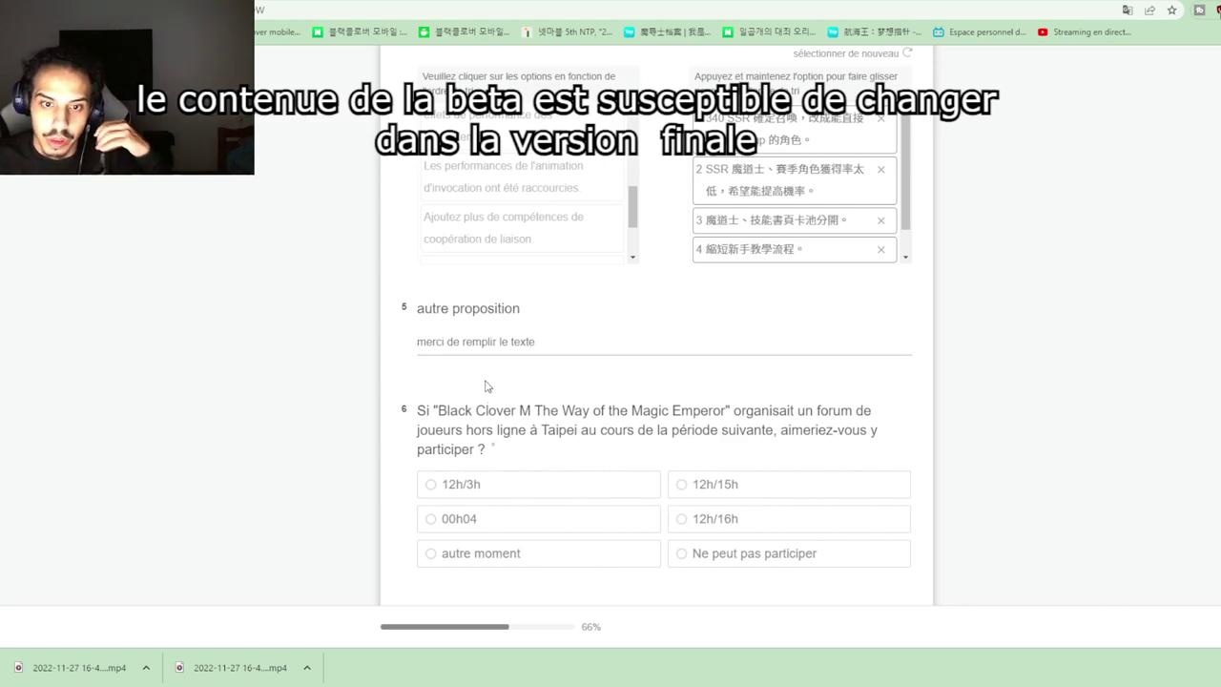
scroll(592, 350, down, 1)
click(738, 487)
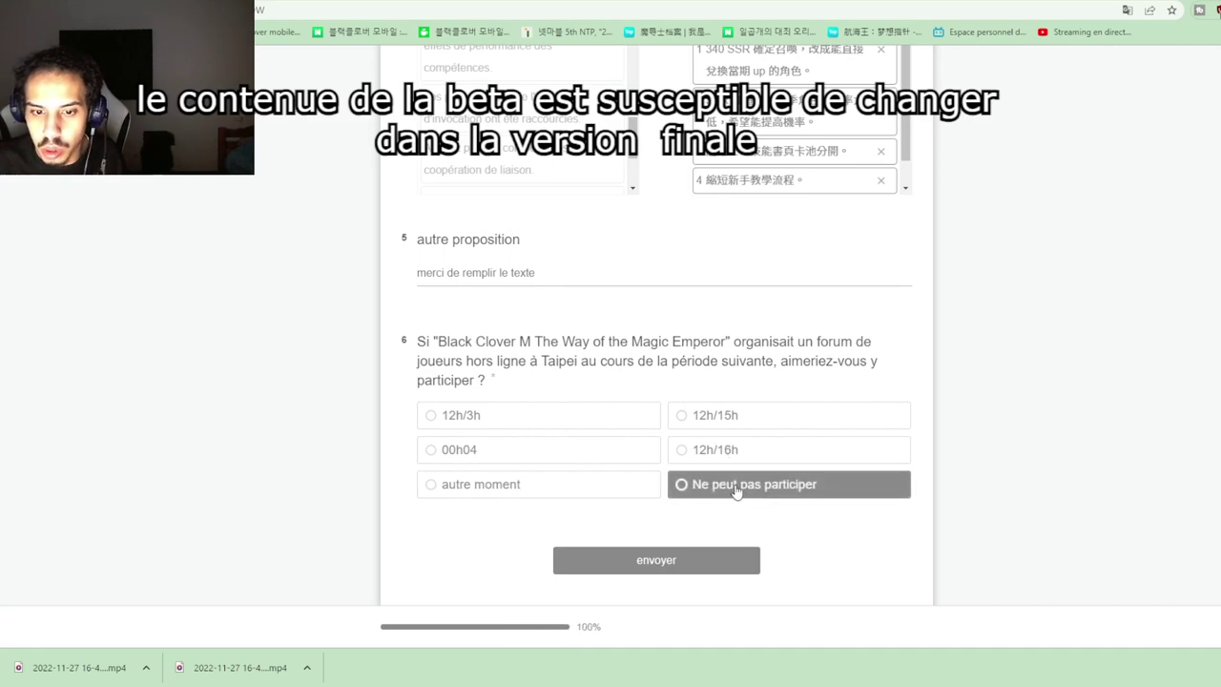
- Check over the completed answers and try to submit the survey
scroll(660, 449, down, 2)
scroll(695, 417, up, 3)
scroll(697, 415, down, 5)
click(655, 427)
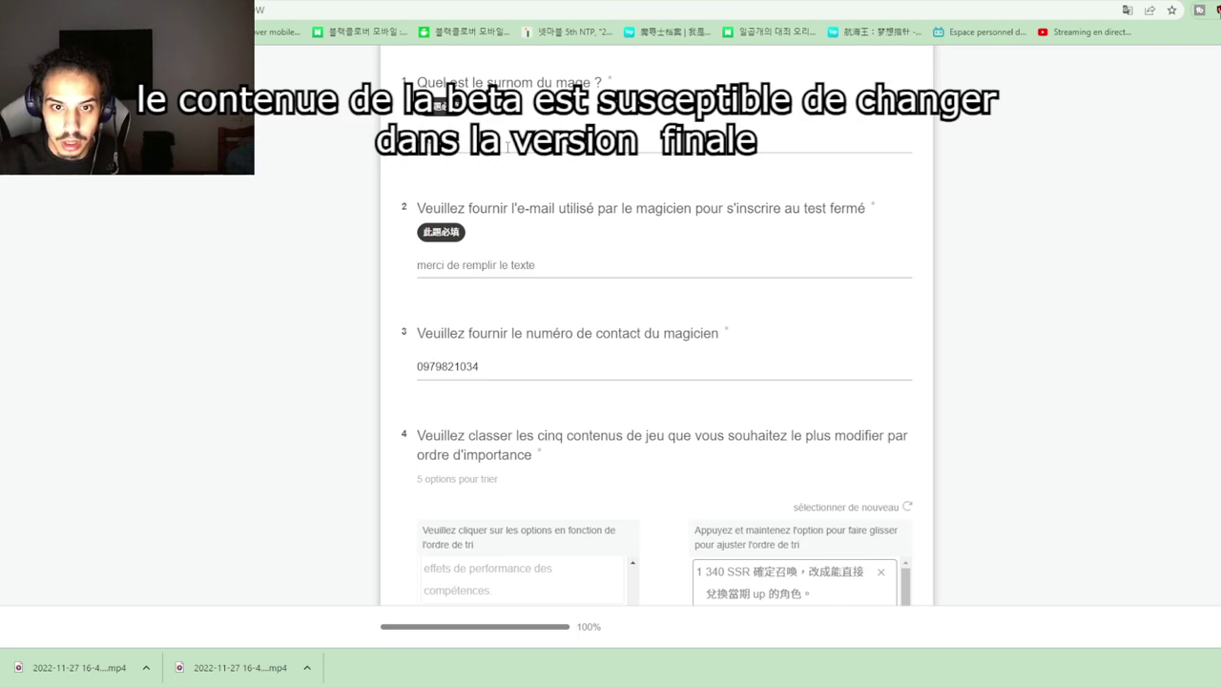
- Fill in the mage's nickname in question 1 and review the answers down to question 6
scroll(471, 262, down, 1)
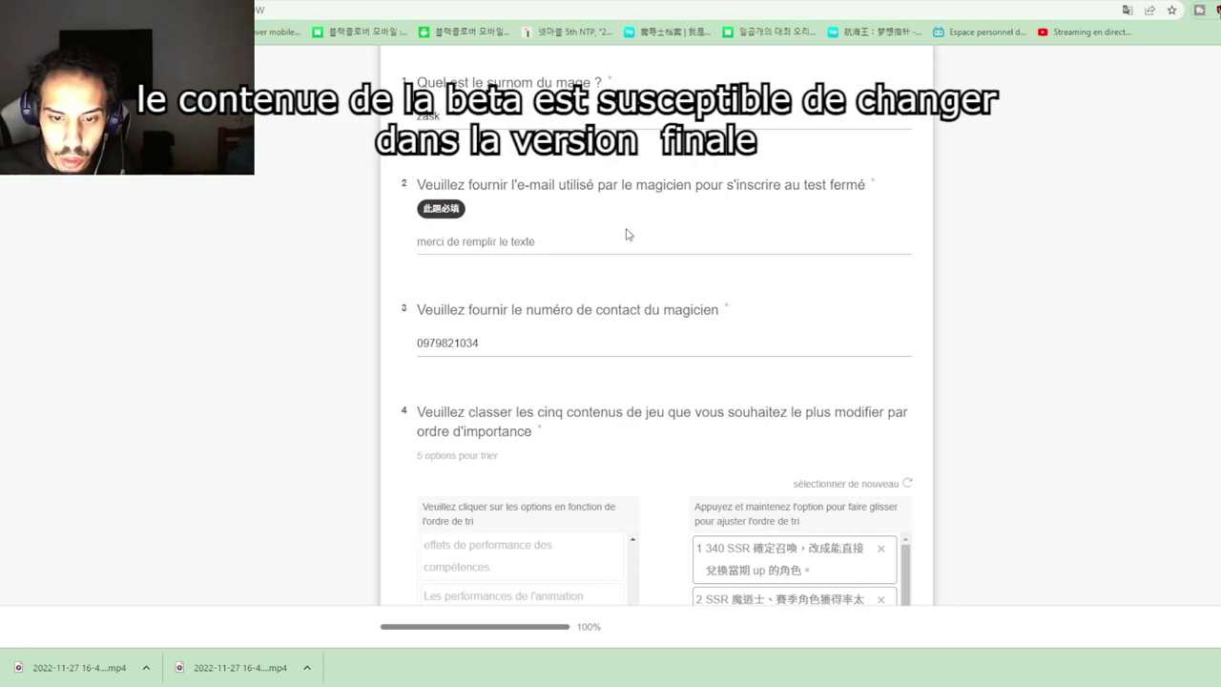
scroll(628, 243, down, 4)
scroll(631, 252, down, 5)
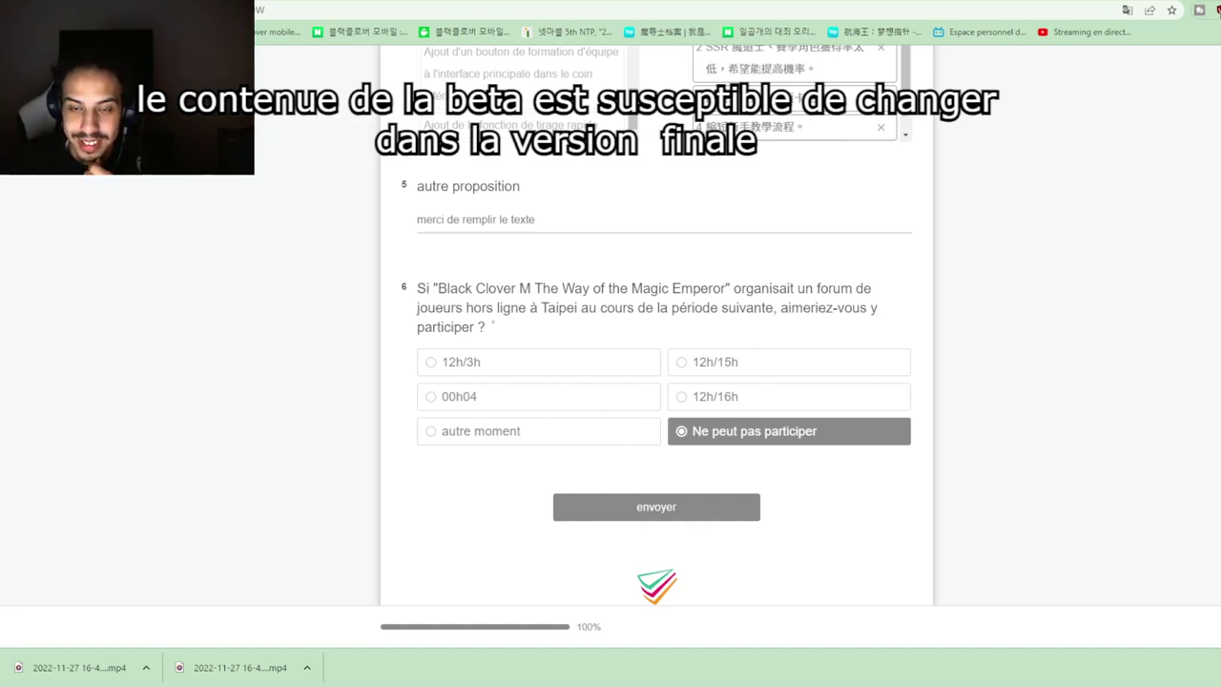
scroll(826, 349, up, 3)
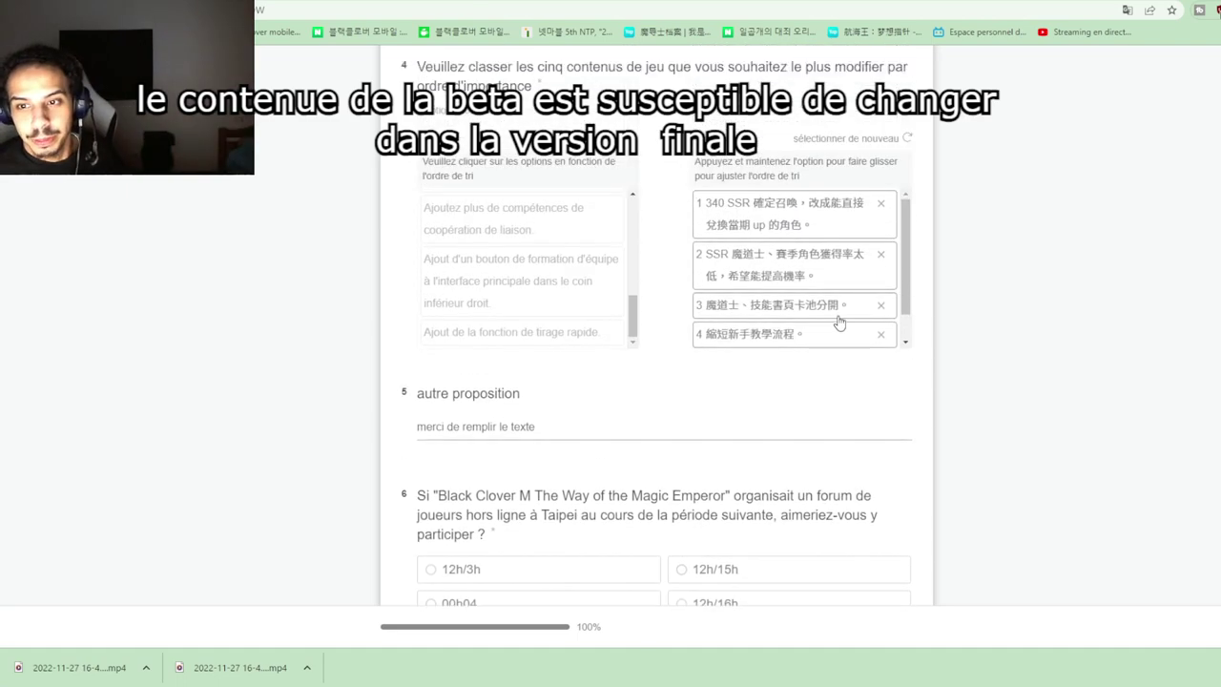
- Switch to Twitter, check the account's notifications, and return to the survey
key(ctrl+Tab)
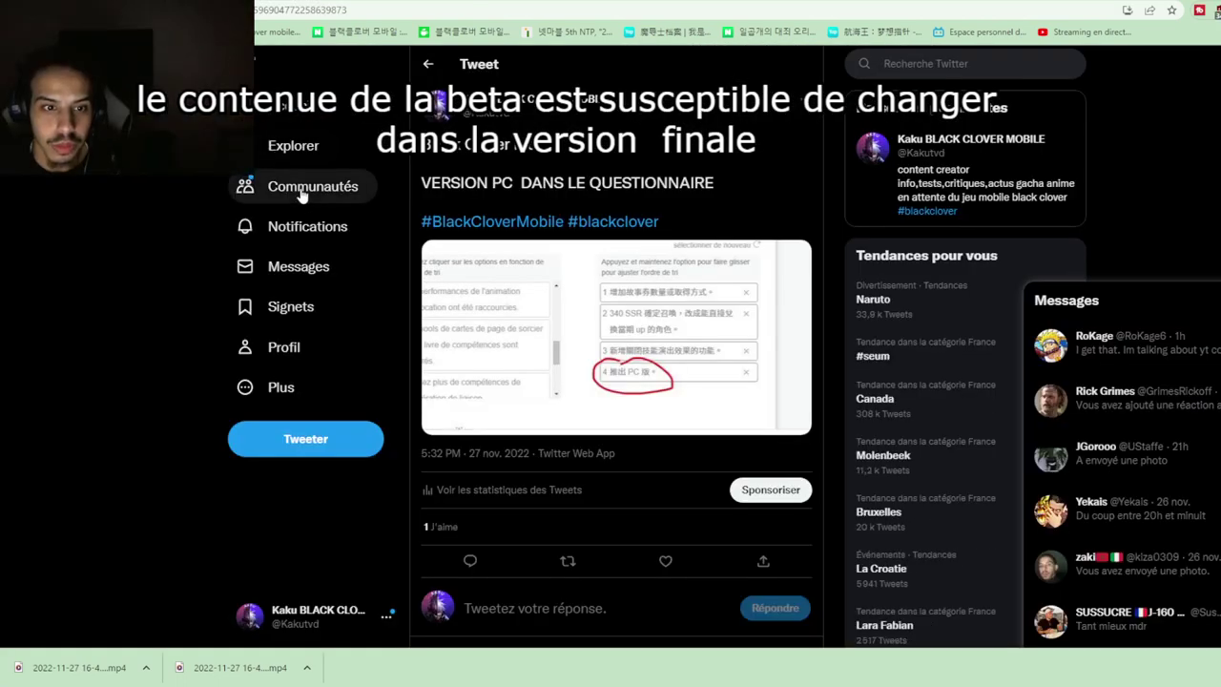
click(320, 226)
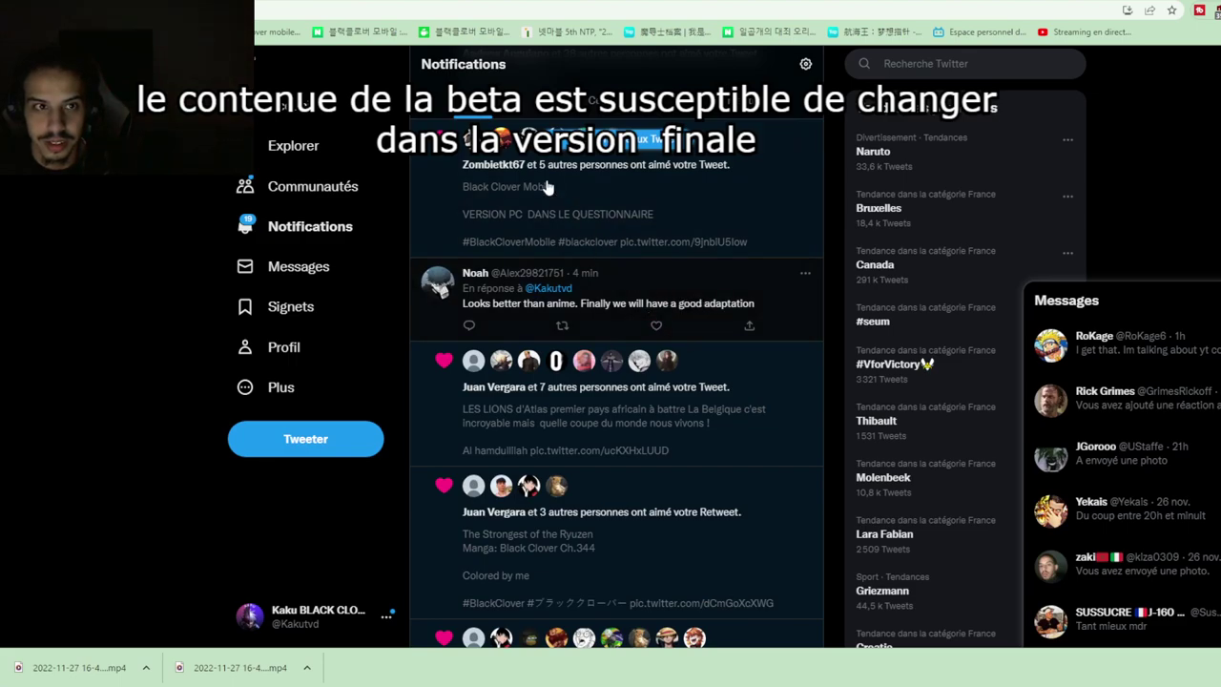
key(ctrl+Tab)
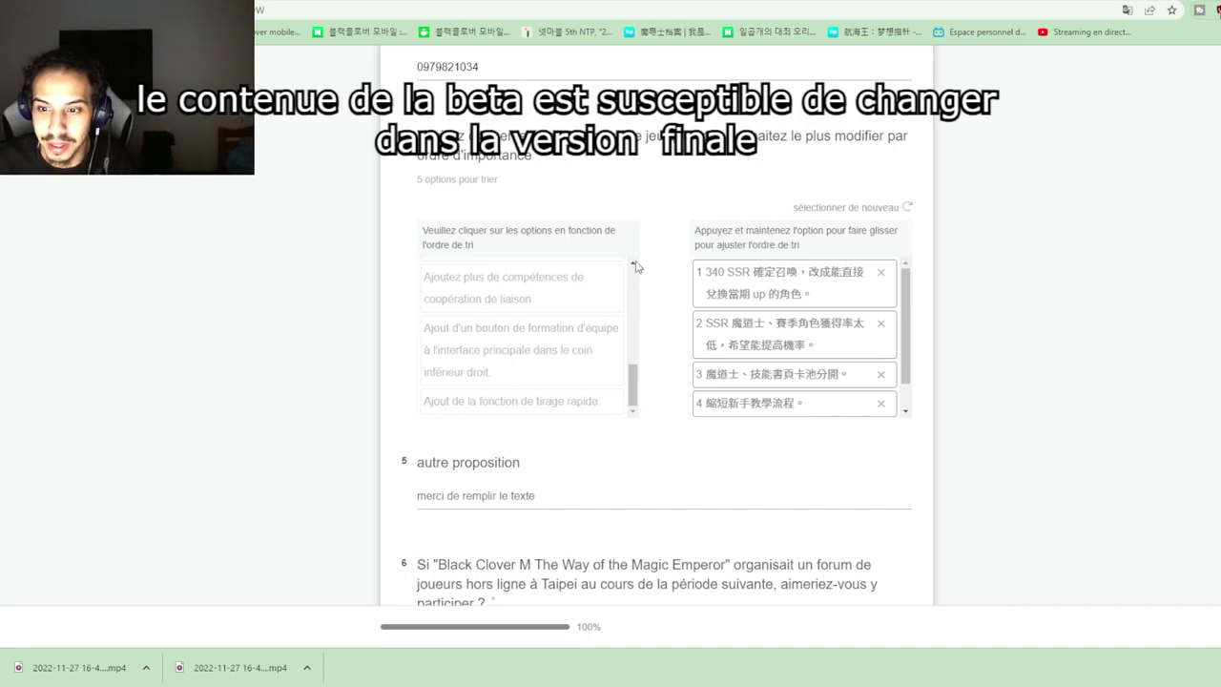
- From question 5 of the survey, open Google Translate in a new tab and set Chinese (Simplified) as the source language
scroll(624, 239, down, 2)
click(529, 363)
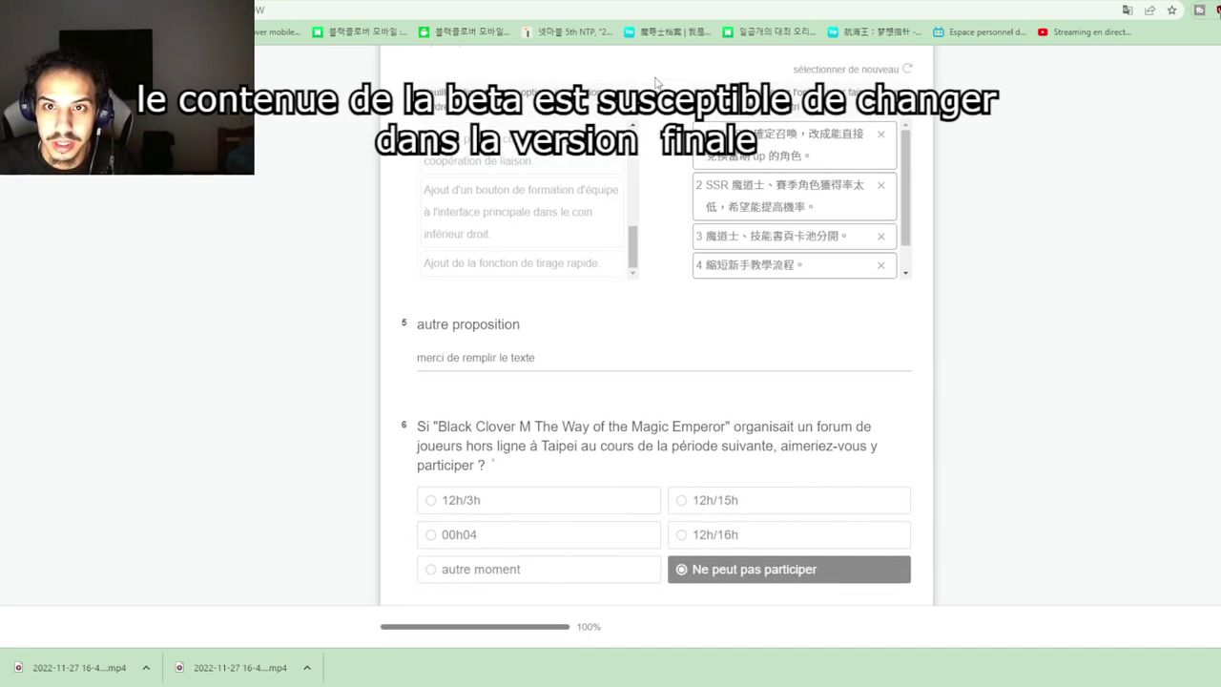
key(ctrl+t)
text(translate)
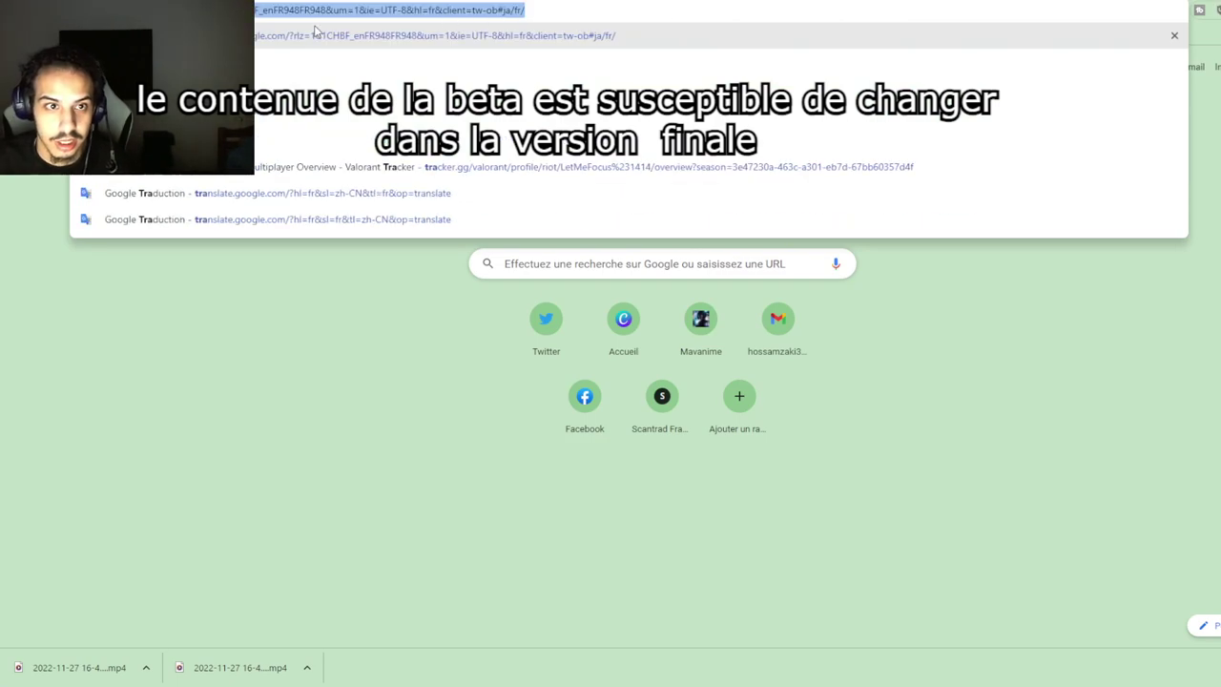
key(Return)
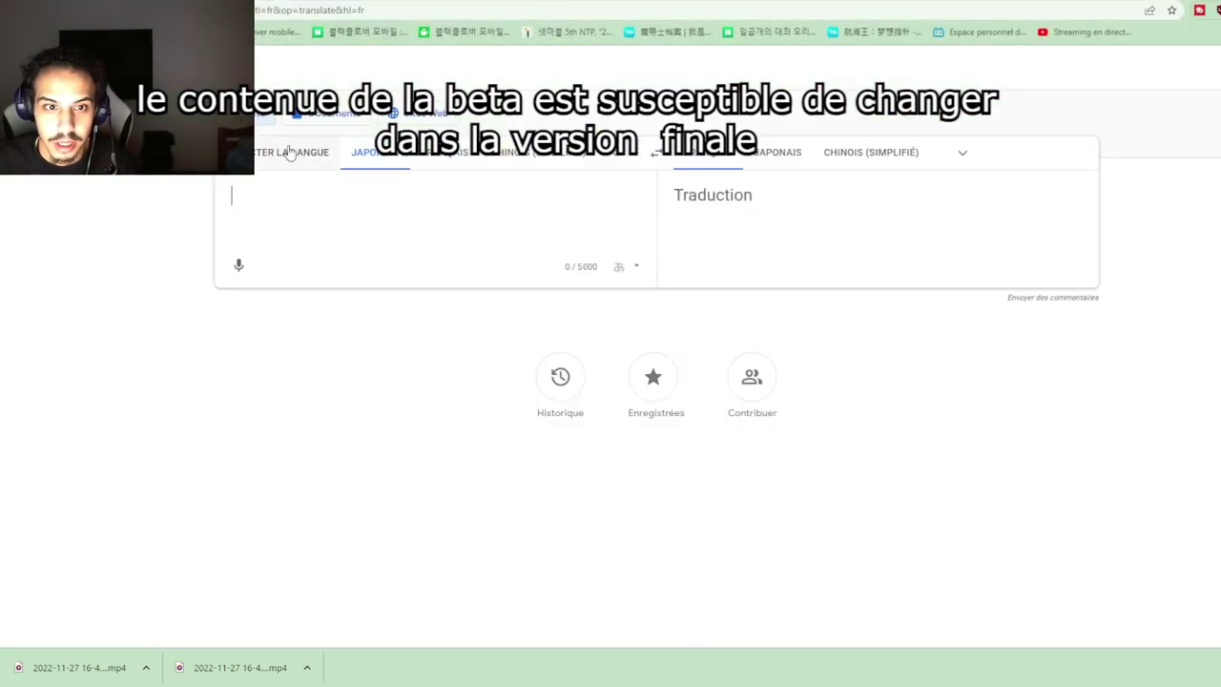
click(443, 153)
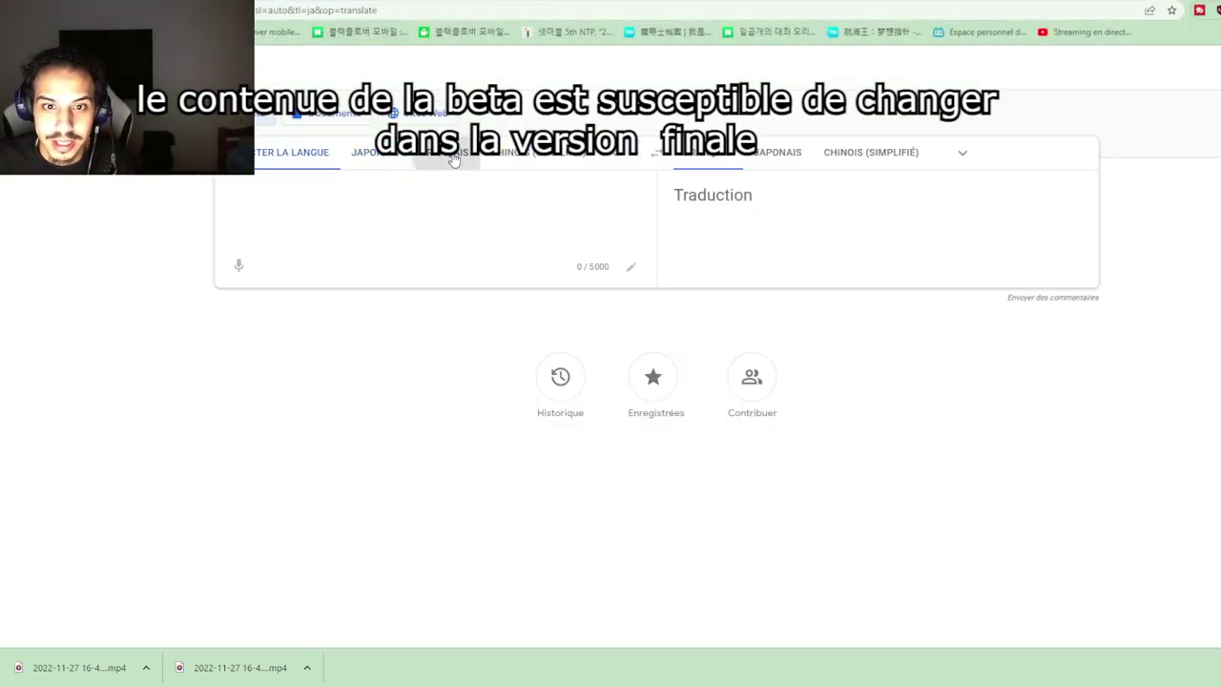
click(556, 155)
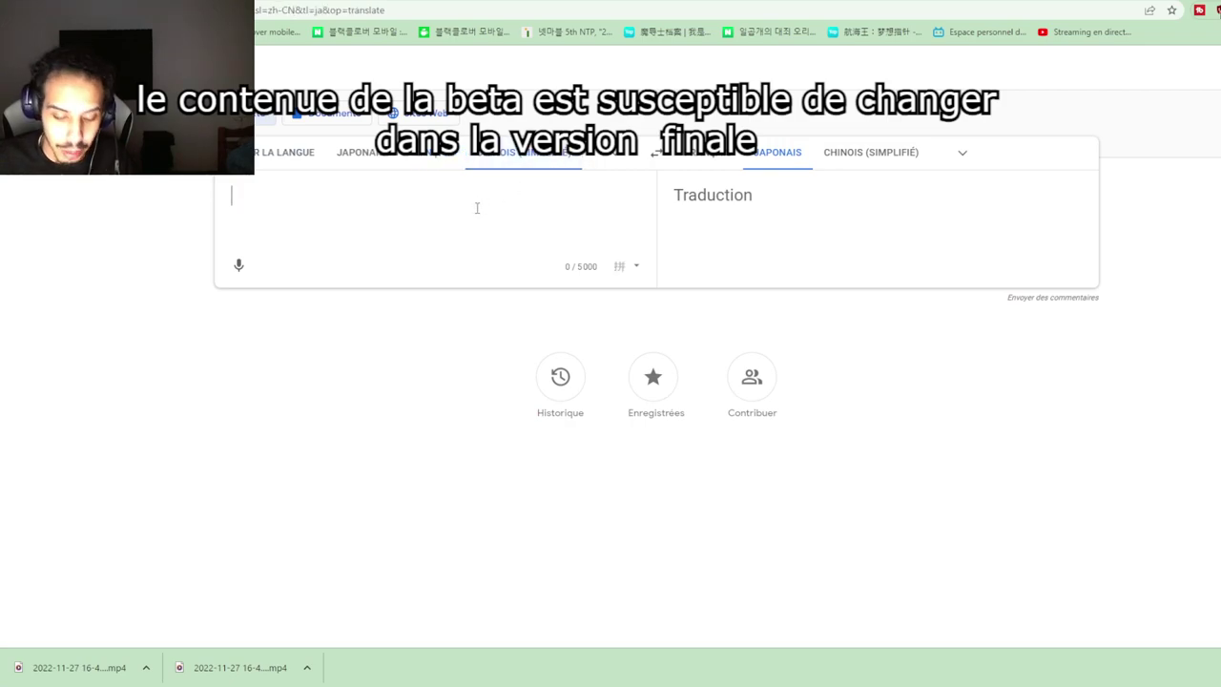
- Translate "amélioration des animations des invocations" from French into Simplified Chinese
text(ame)
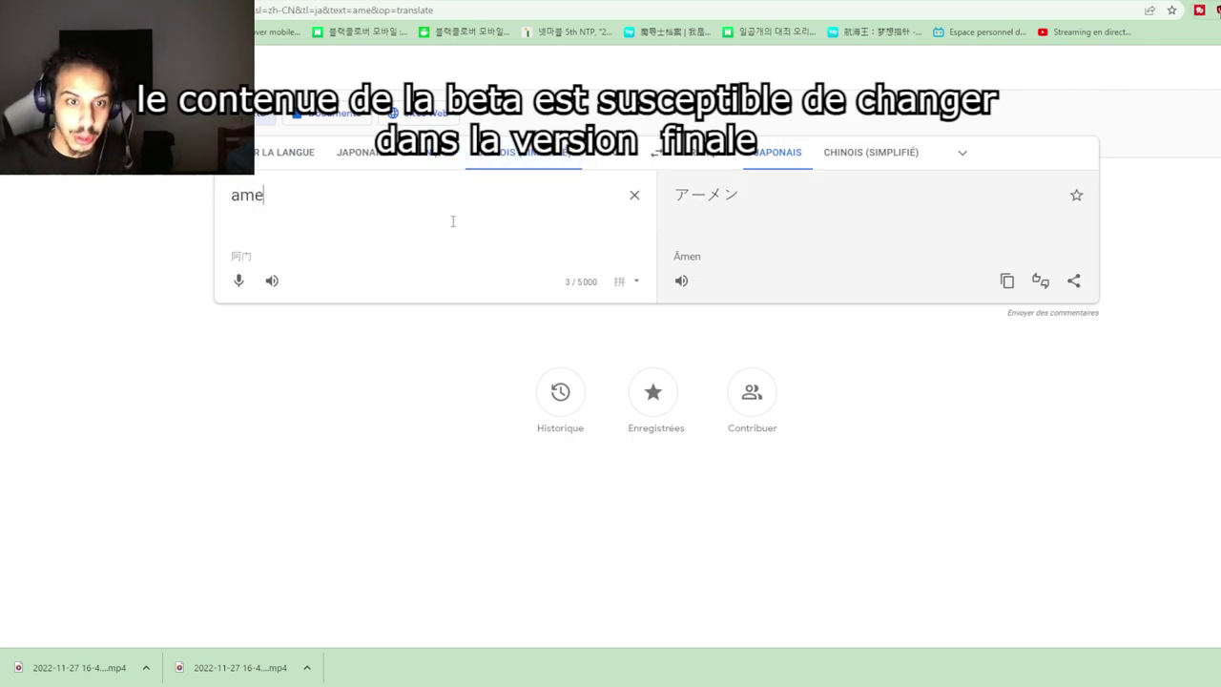
text(li)
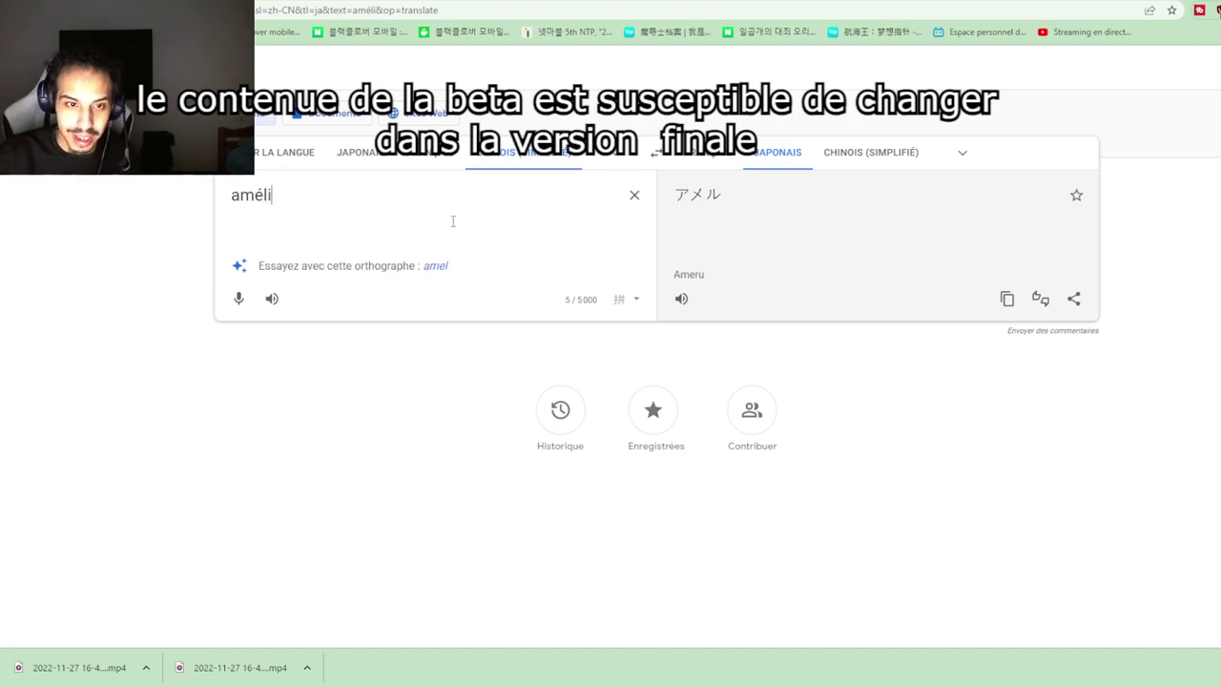
text(oration )
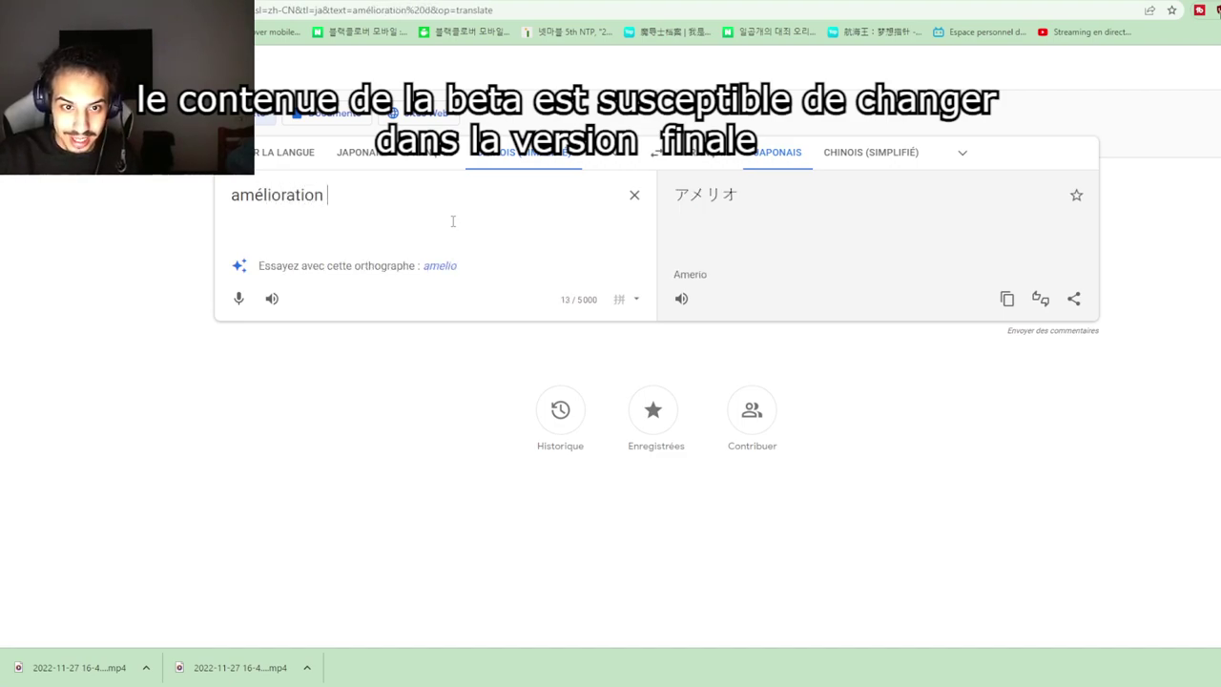
text(des n)
key(BackSpace)
text(animations)
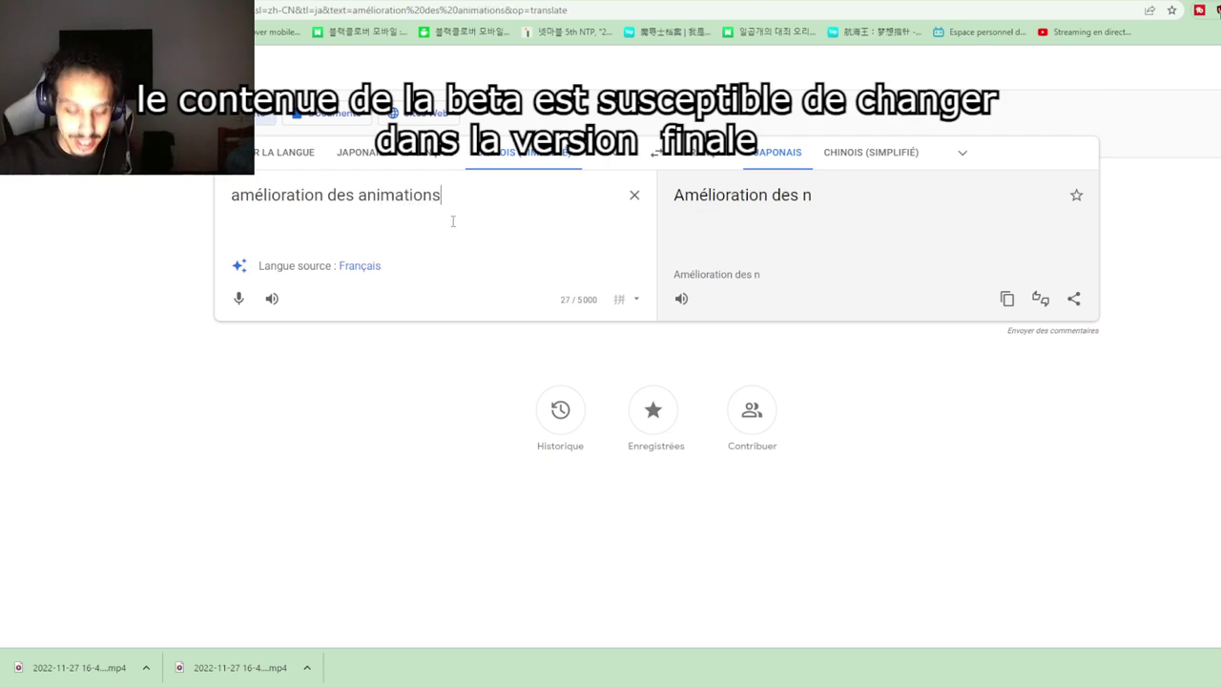
text( des inv)
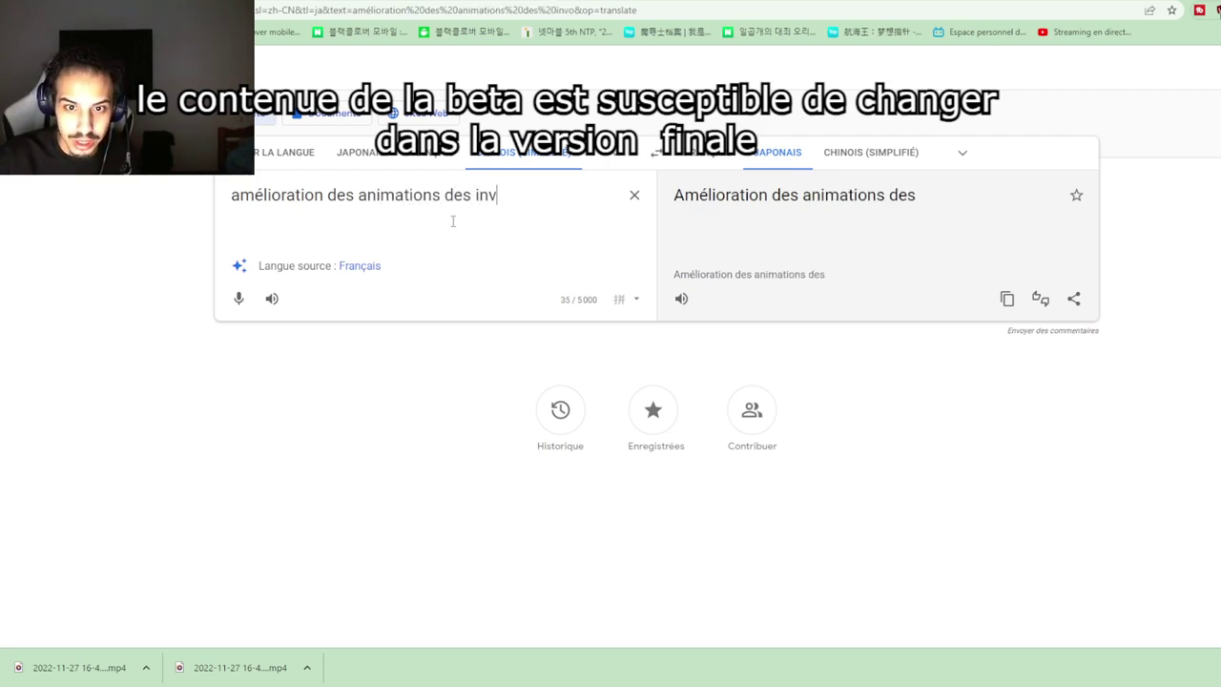
text(oca)
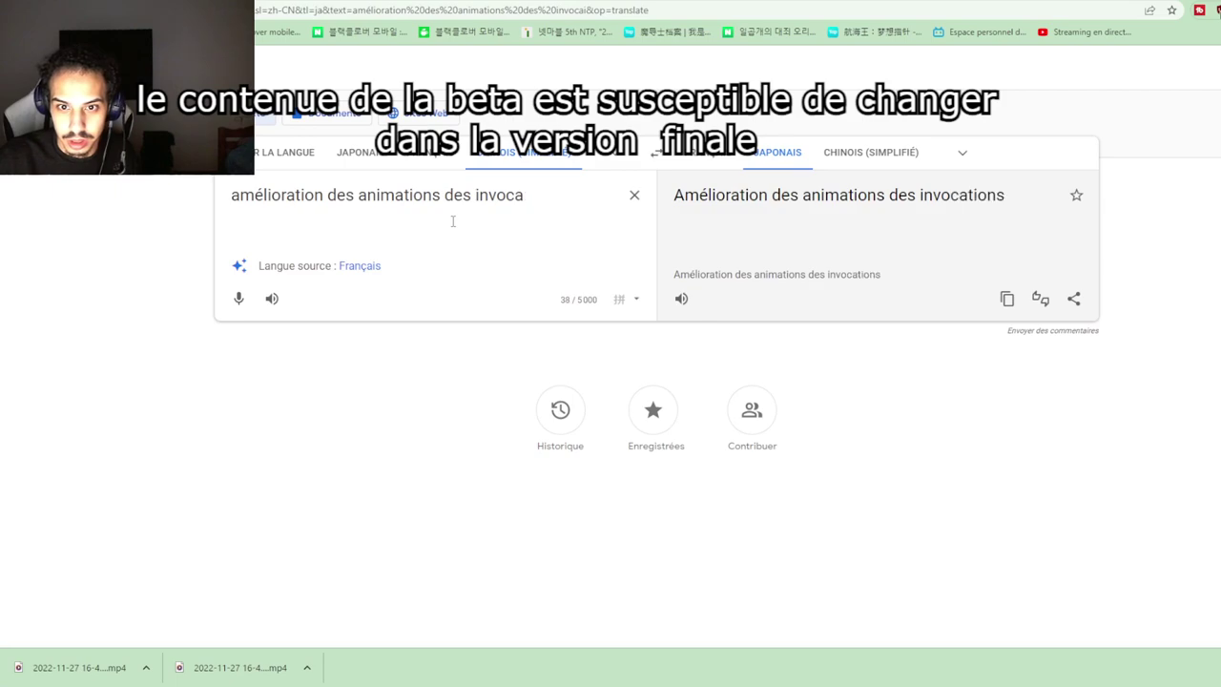
text(tions)
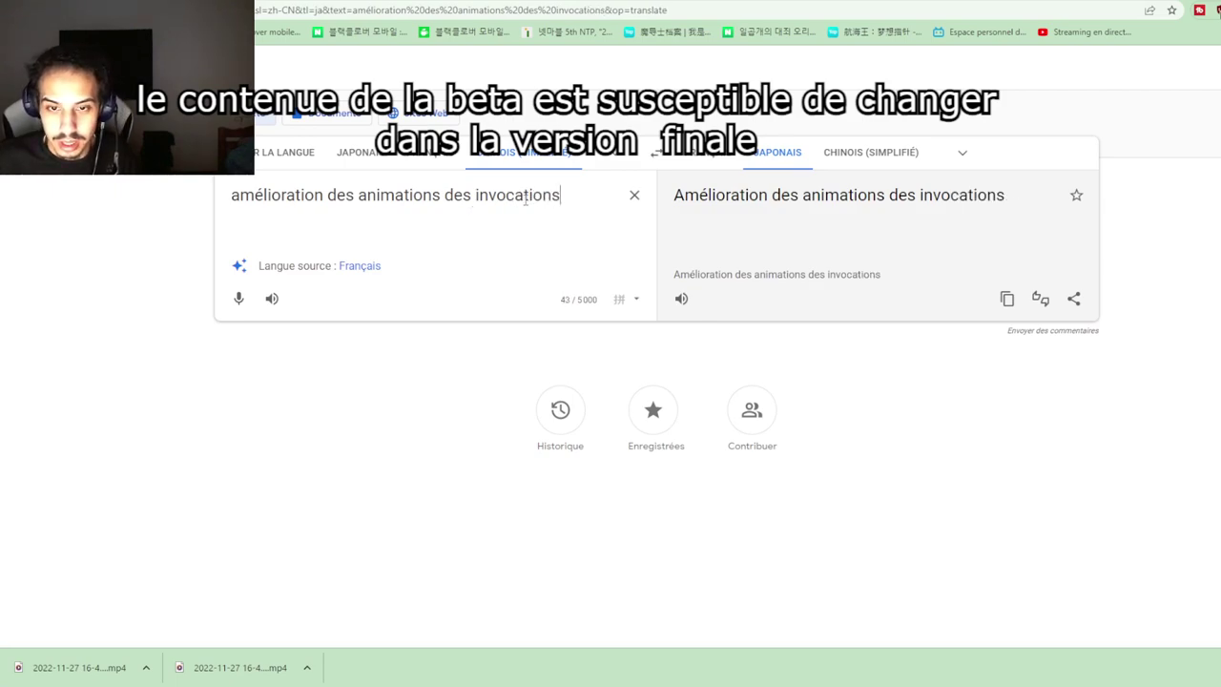
click(849, 153)
click(434, 155)
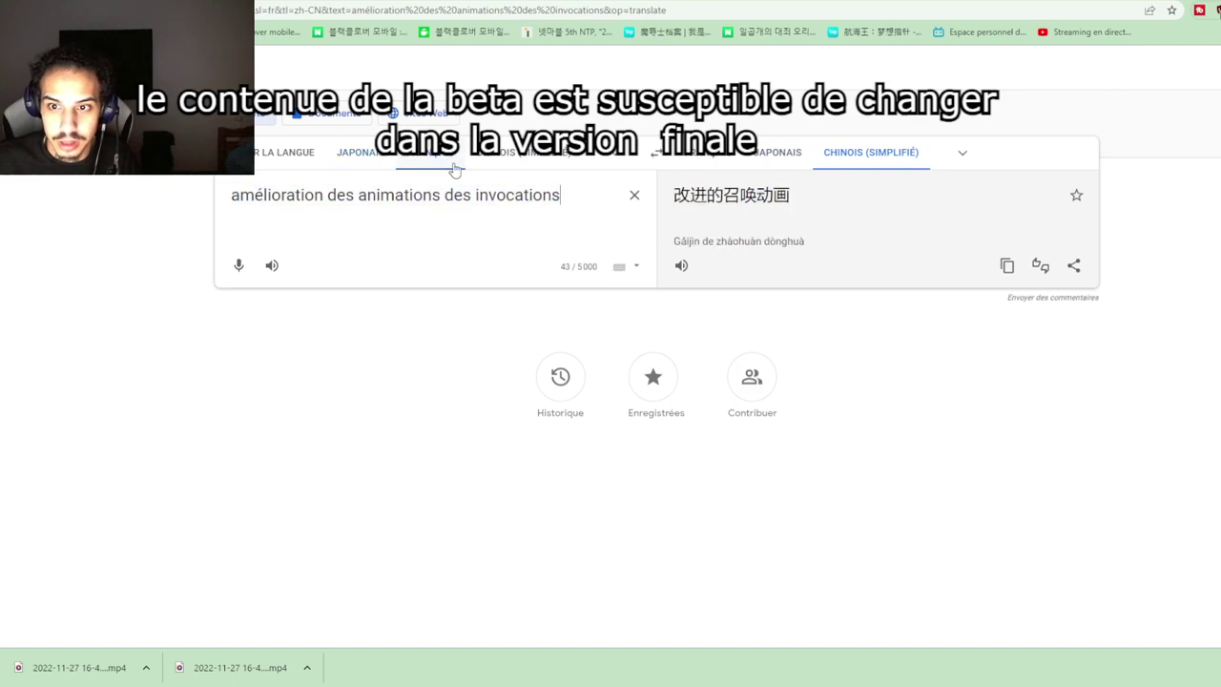
- Copy the Chinese translation 改进的召唤动画 and paste it as the answer to survey question 5, "autre proposition"
click(1007, 265)
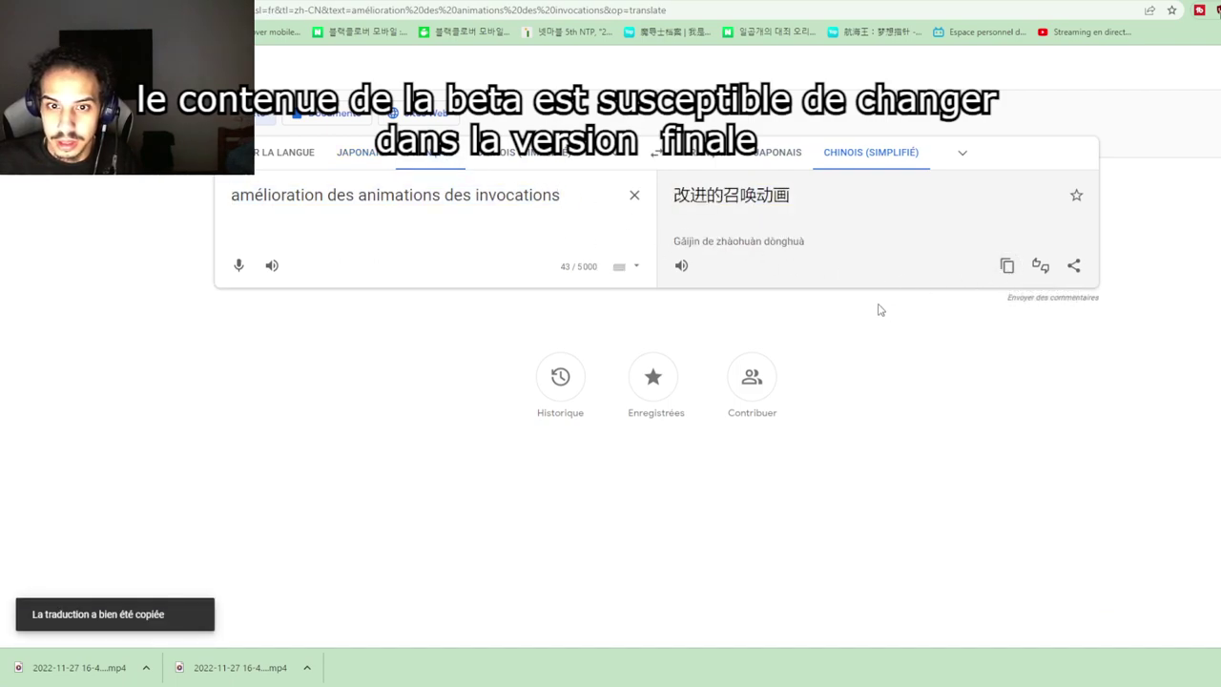
key(ctrl+Tab)
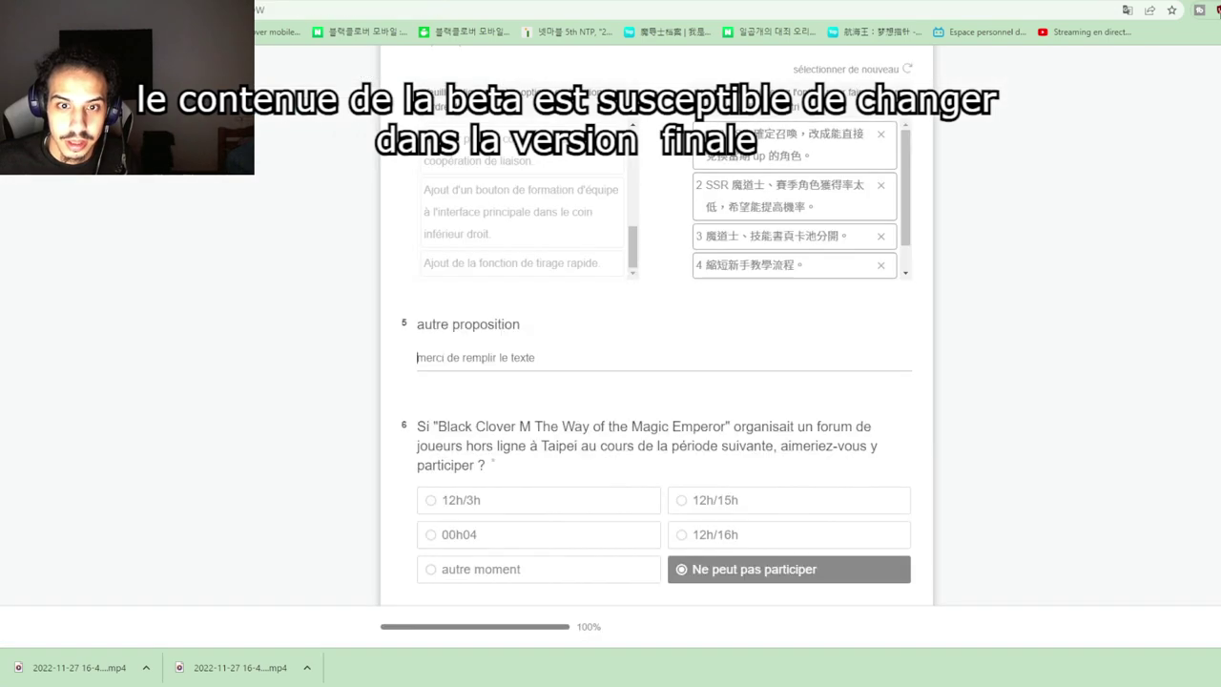
key(ctrl+v)
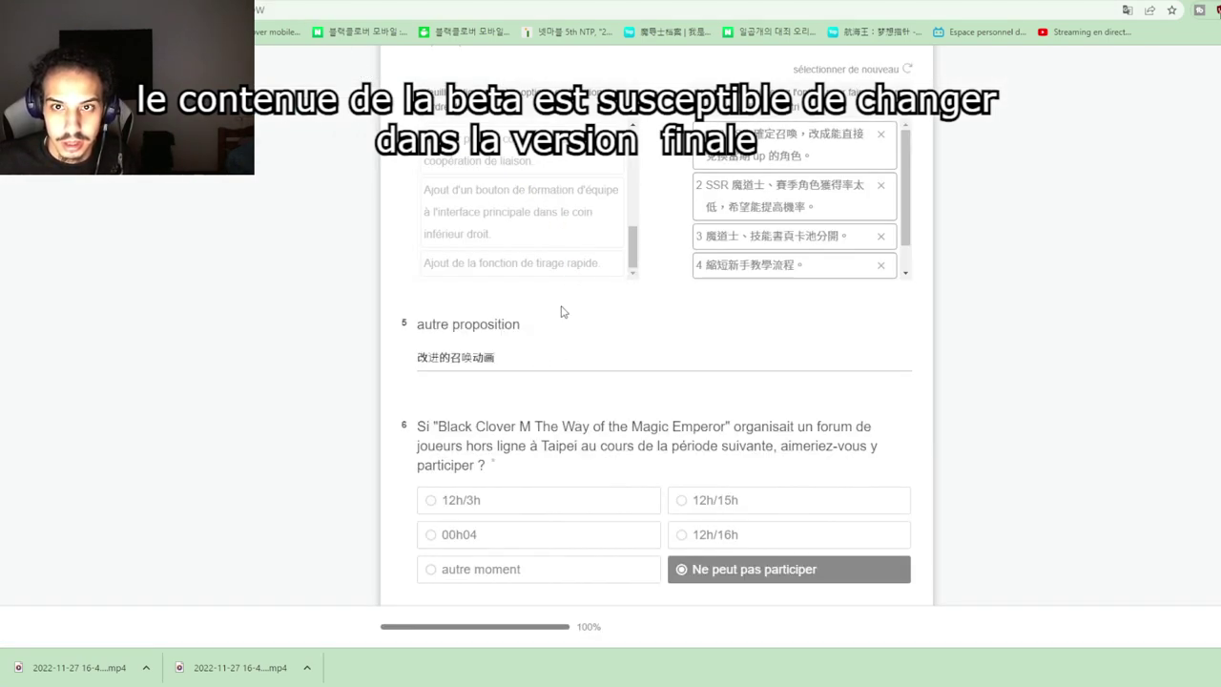
- Return to Google Translate and replace the French source text with "ASTA qui bat un anime" for translation into Simplified Chinese
key(ctrl+Tab)
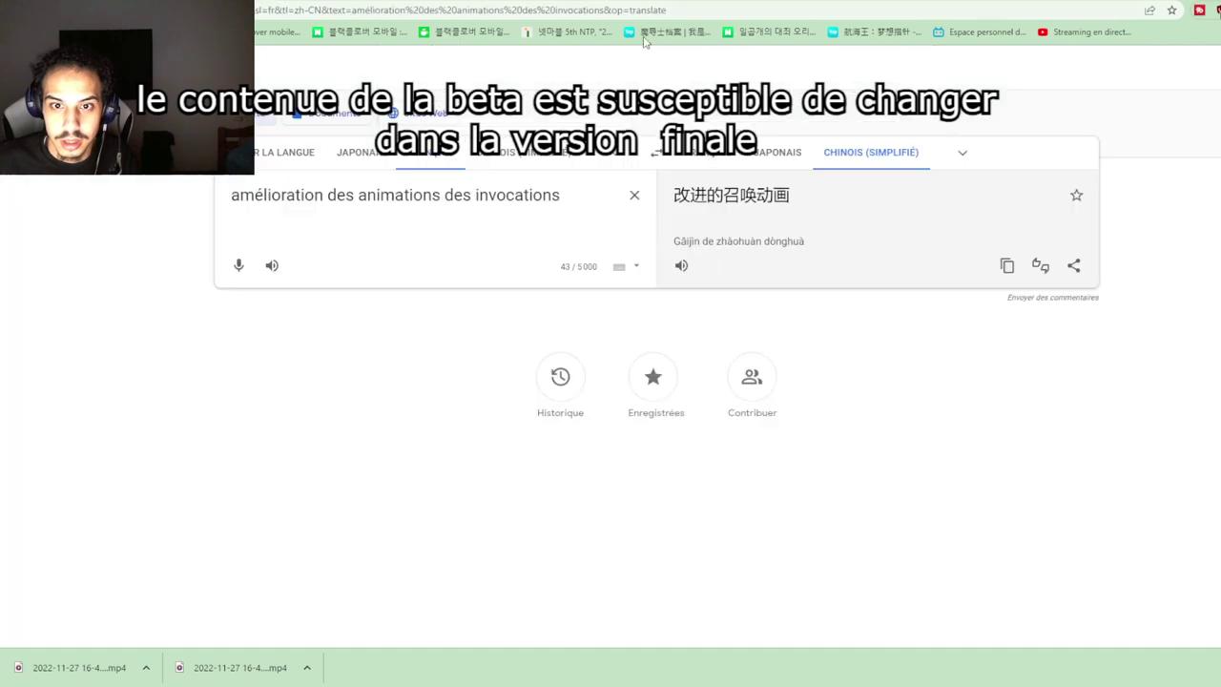
click(630, 195)
text(ASTA )
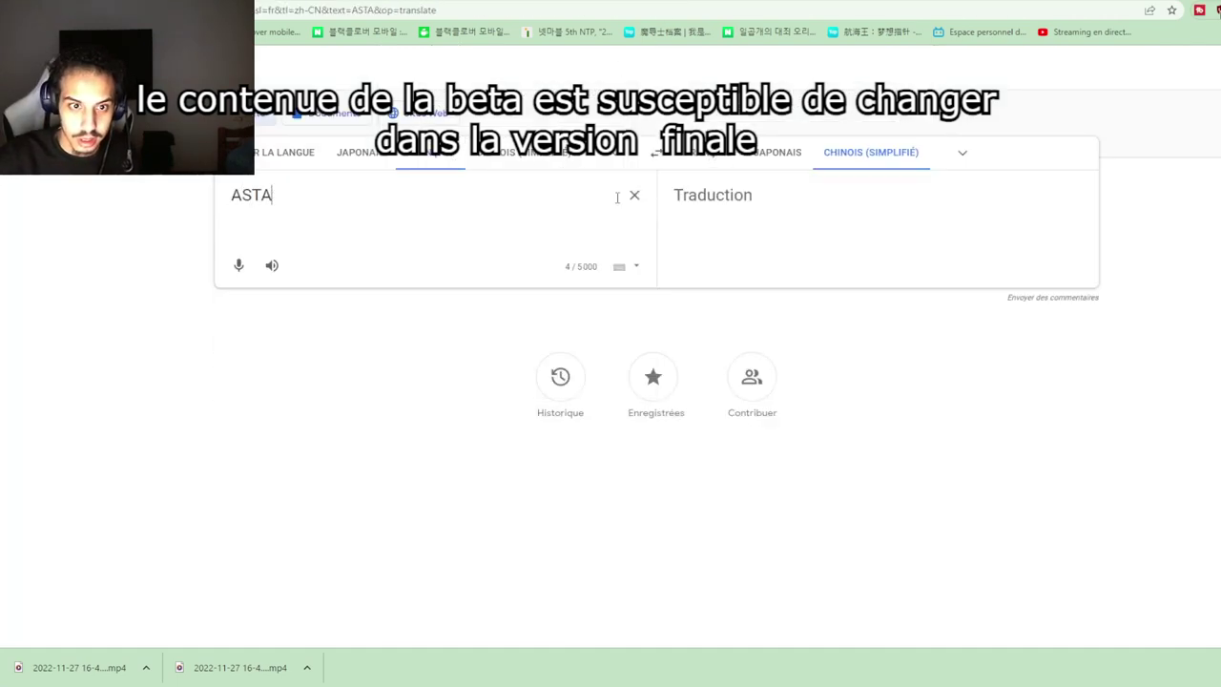
text(qui ba)
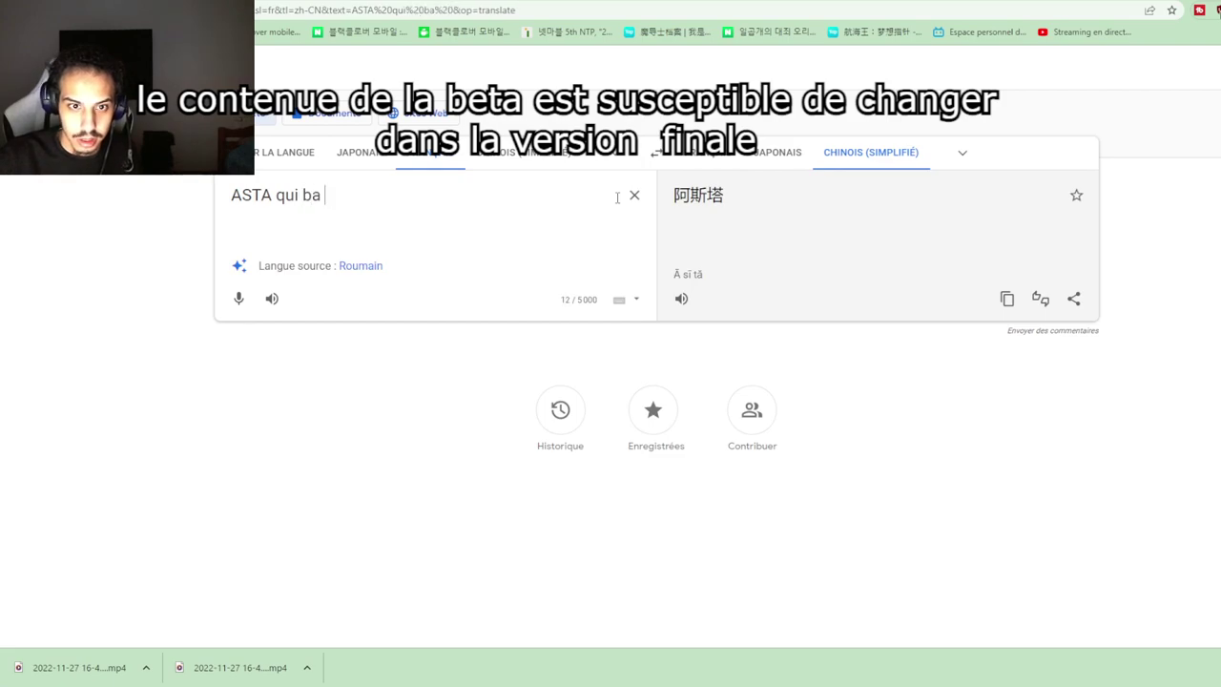
key(BackSpace)
text(t un anime)
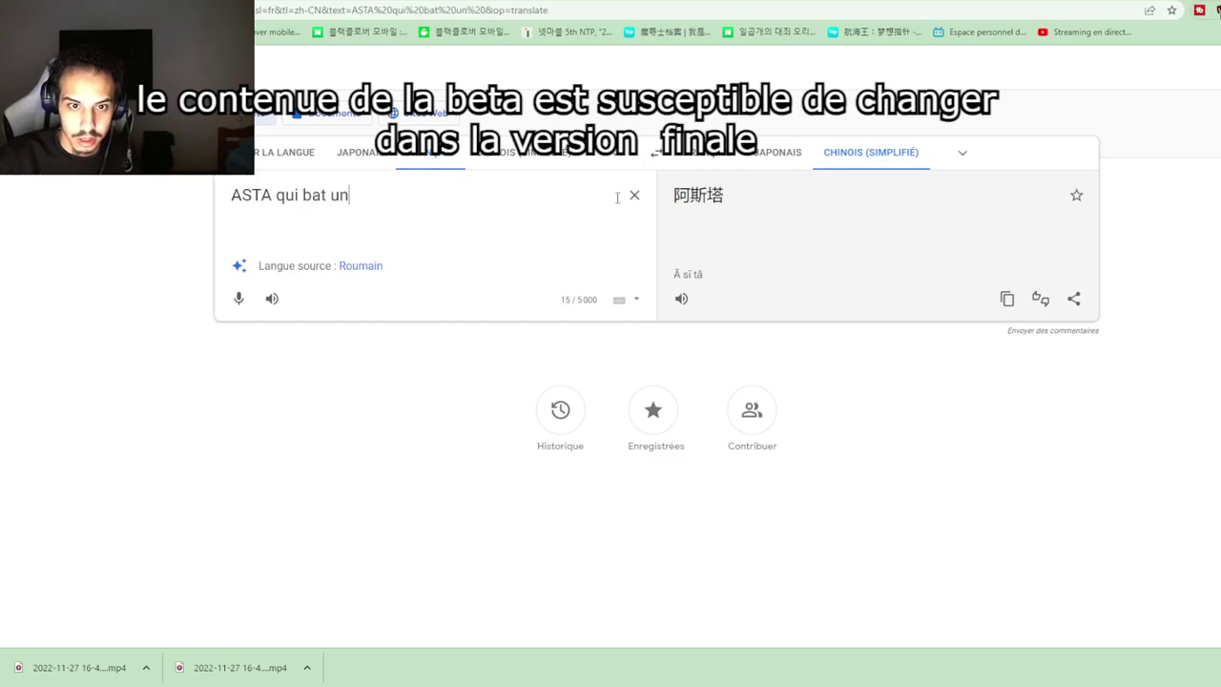